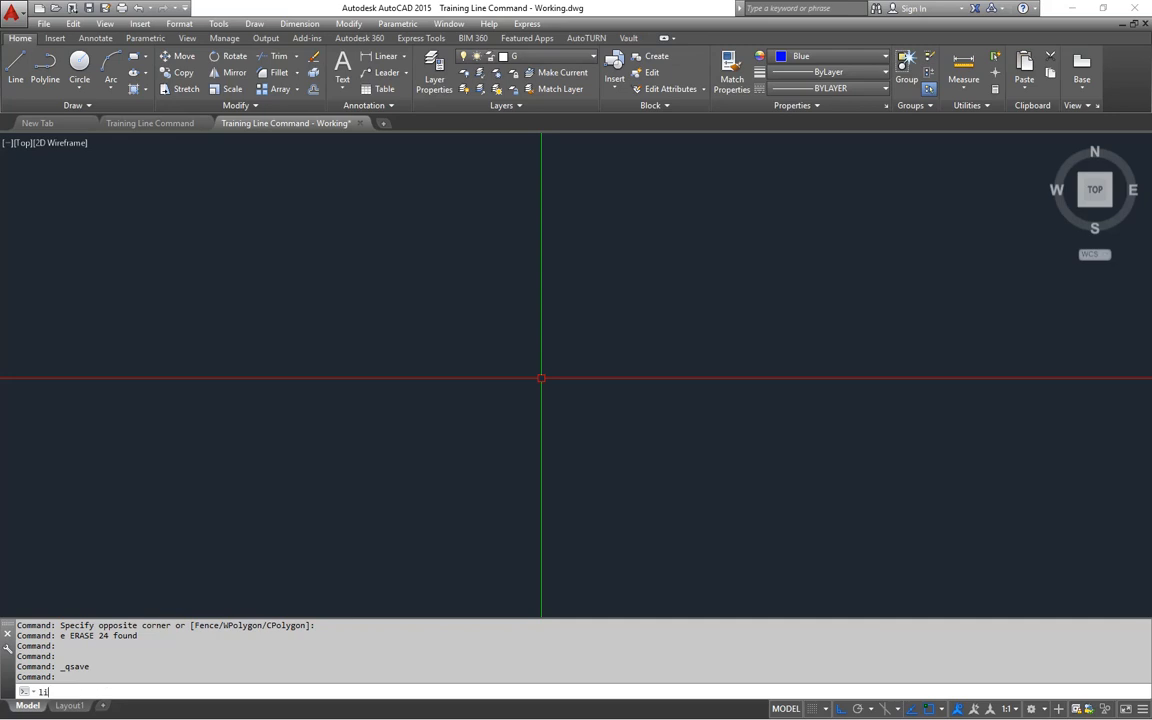
Sketch a tilted four-sided outline with the Line command and Ortho off, ending it on its own start point
text(e)
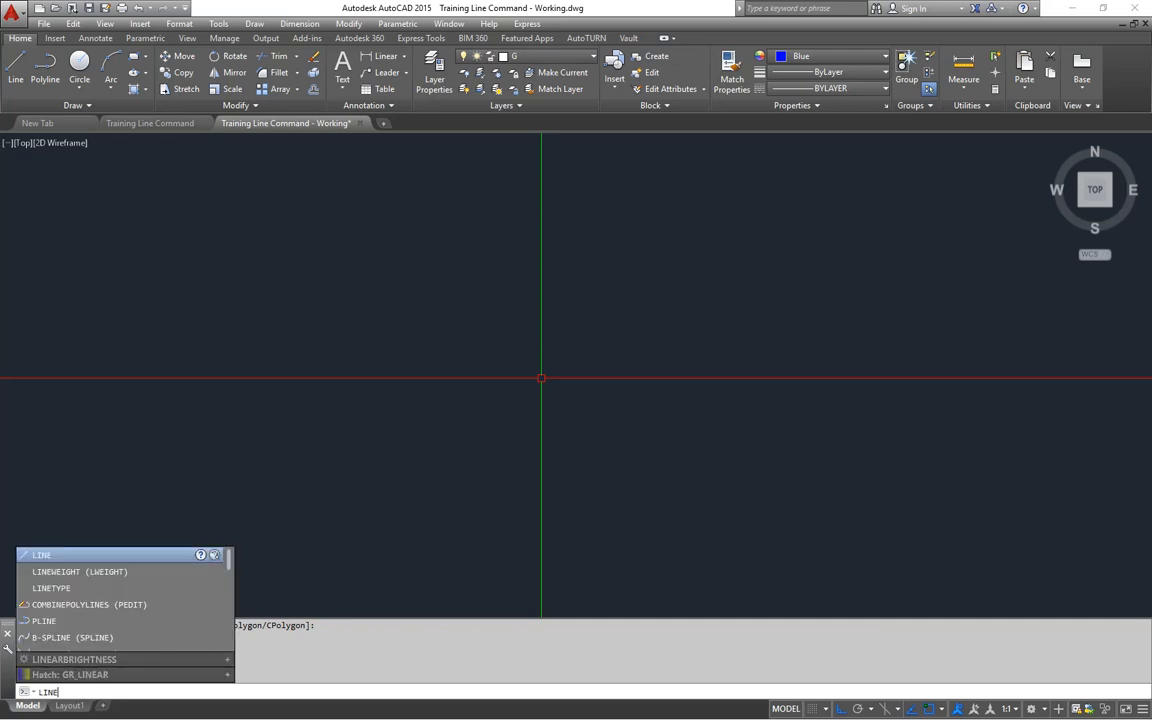
key(Return)
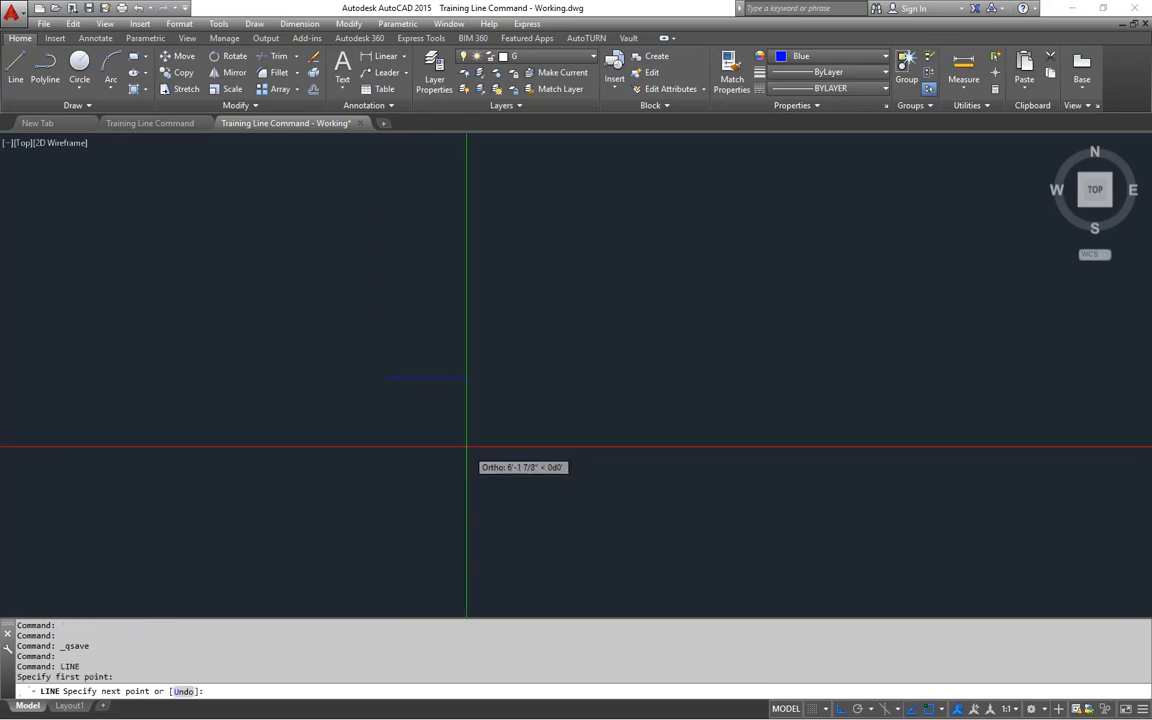
key(F8)
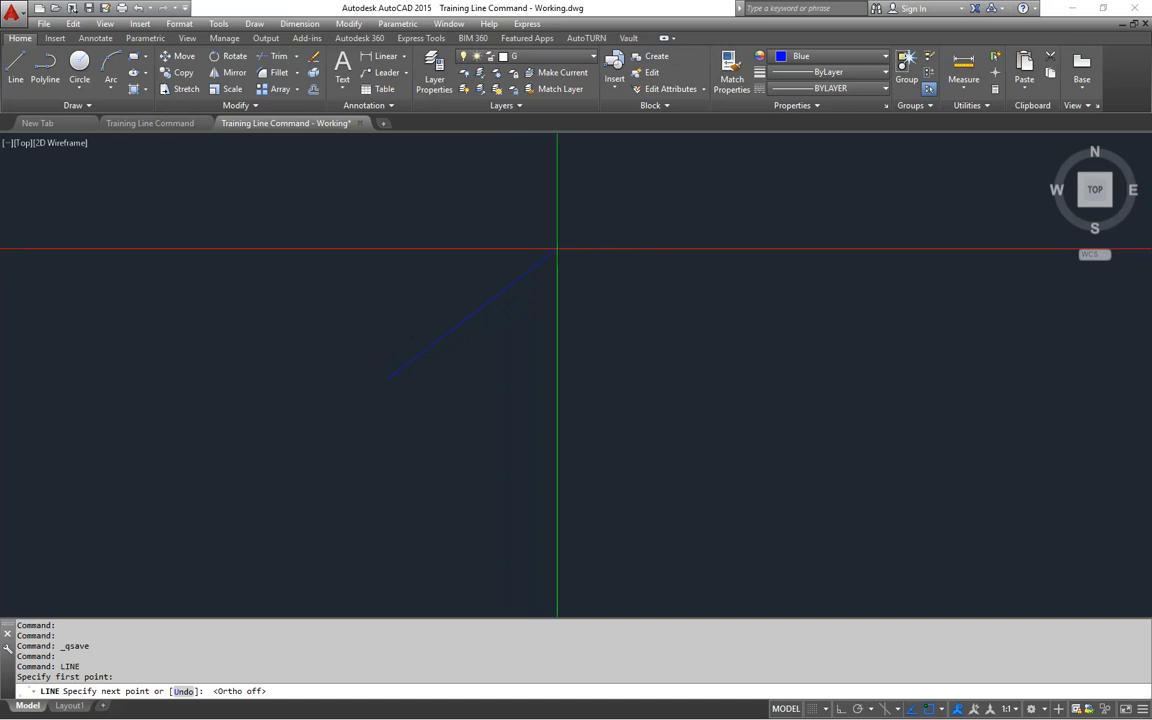
click(612, 239)
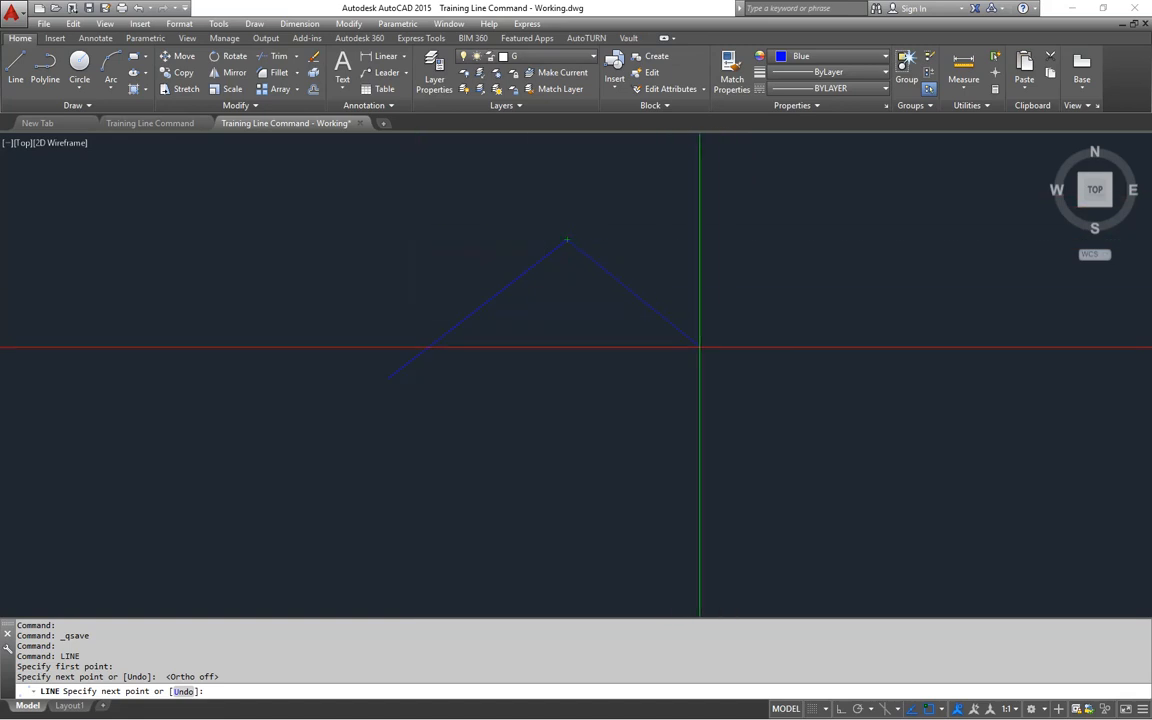
click(699, 347)
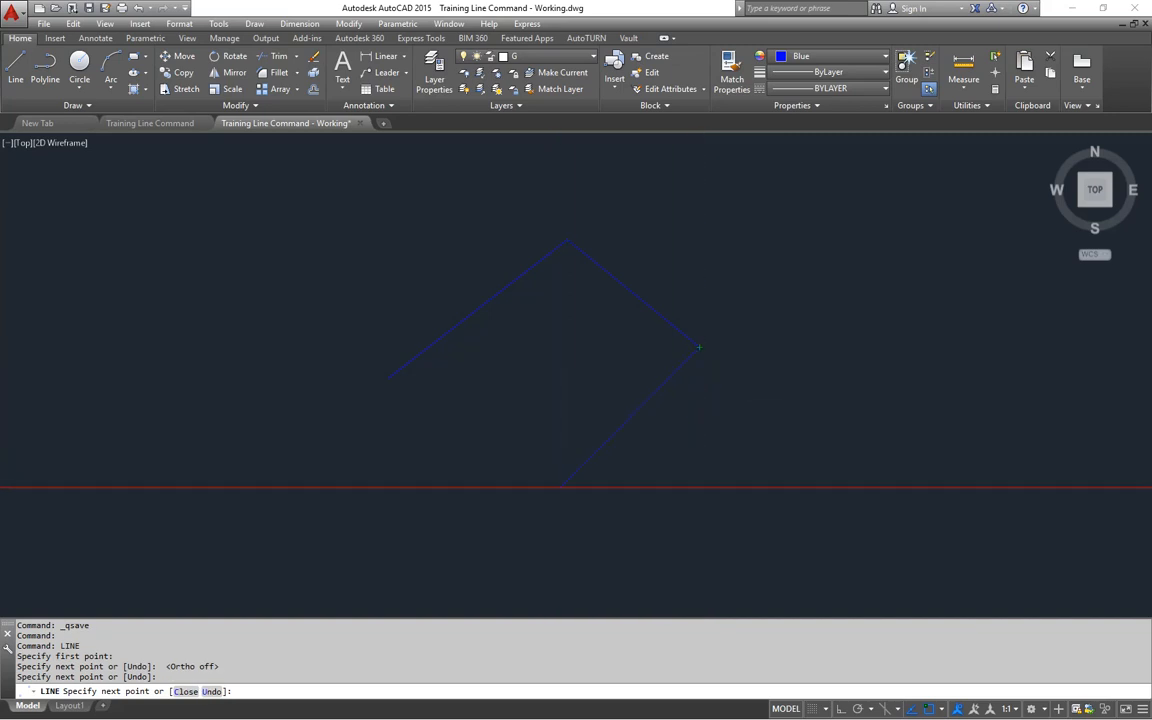
click(523, 495)
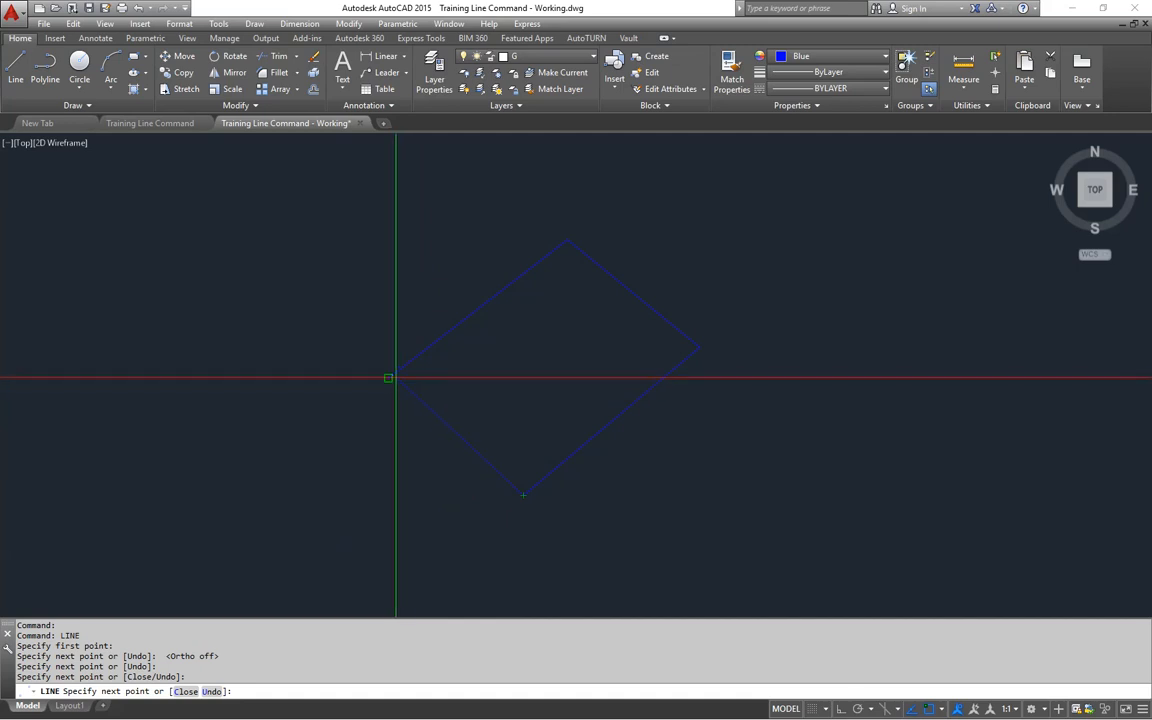
click(388, 378)
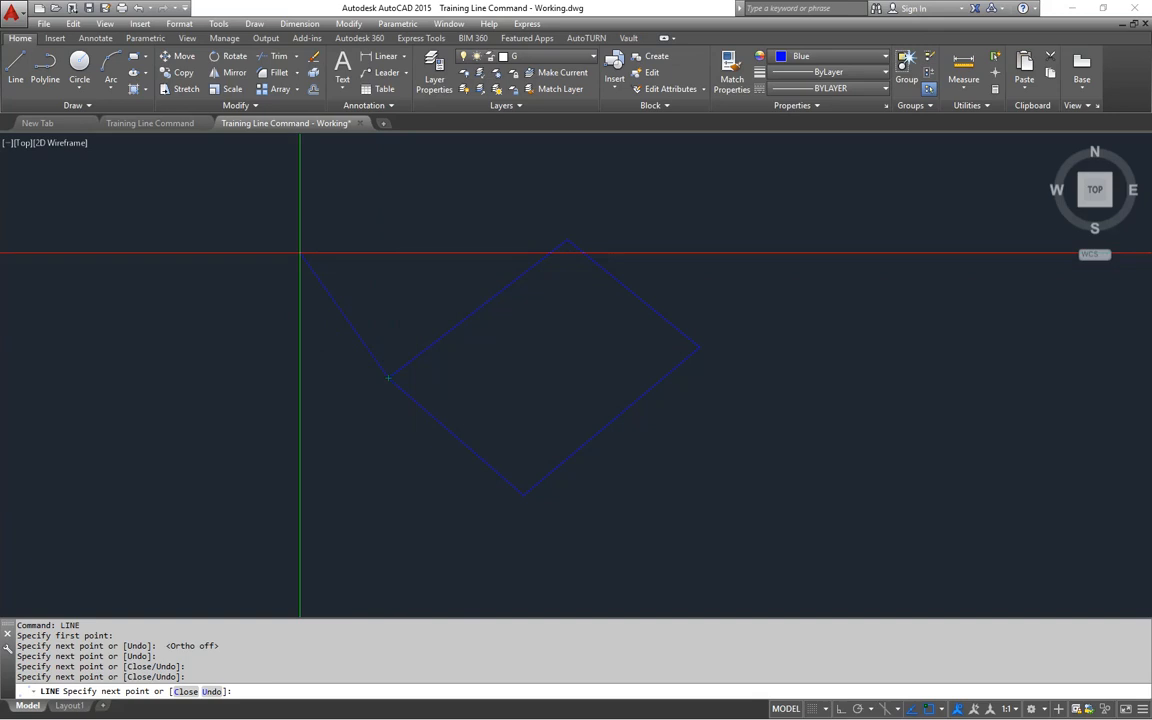
key(Return)
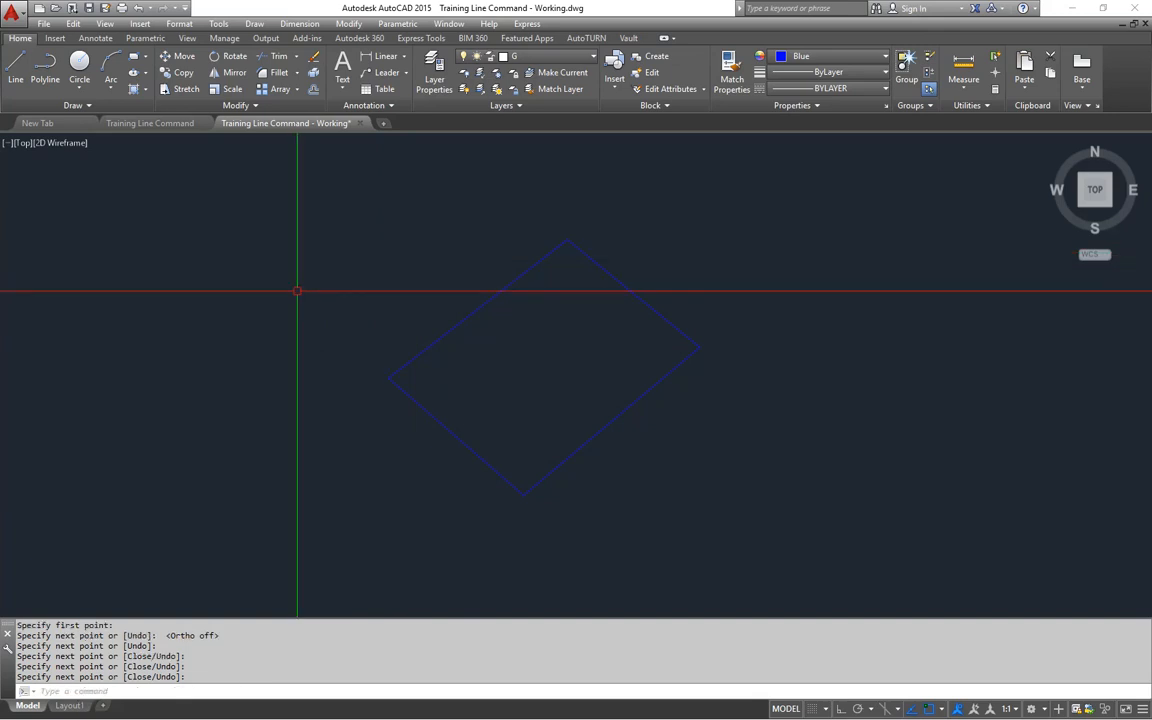
Draw a second tilted four-sided outline beside the first with Line, finishing it with the Close option
middle_drag(545, 390, 424, 359)
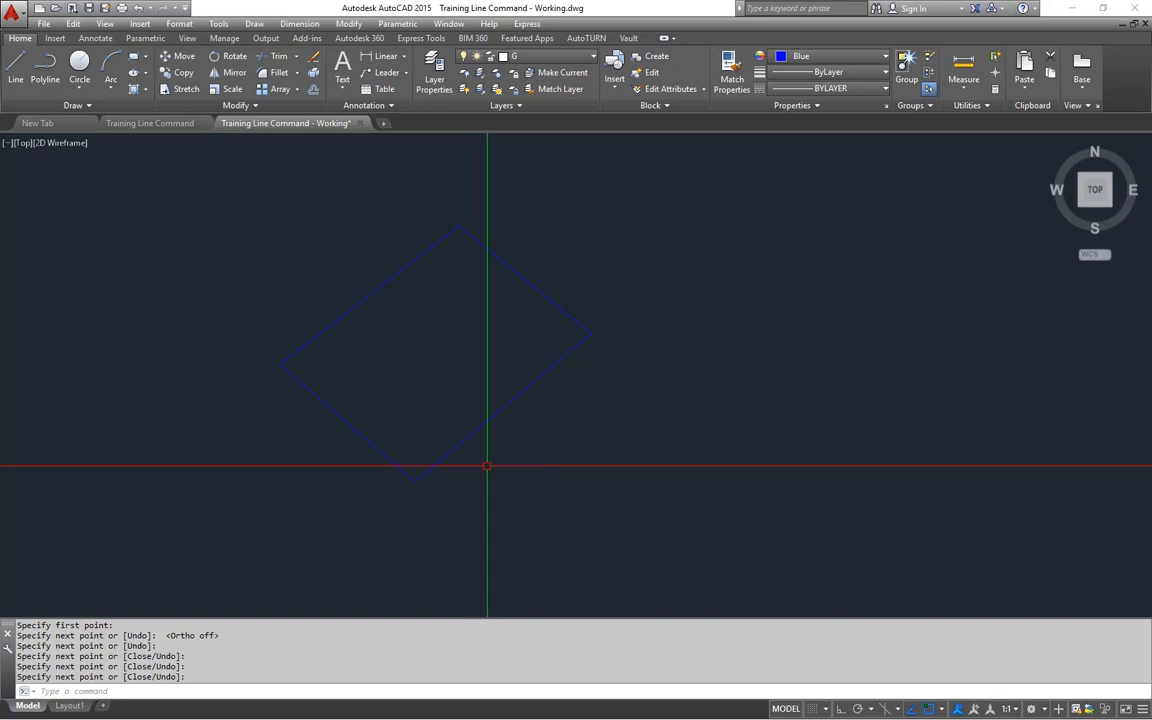
key(Return)
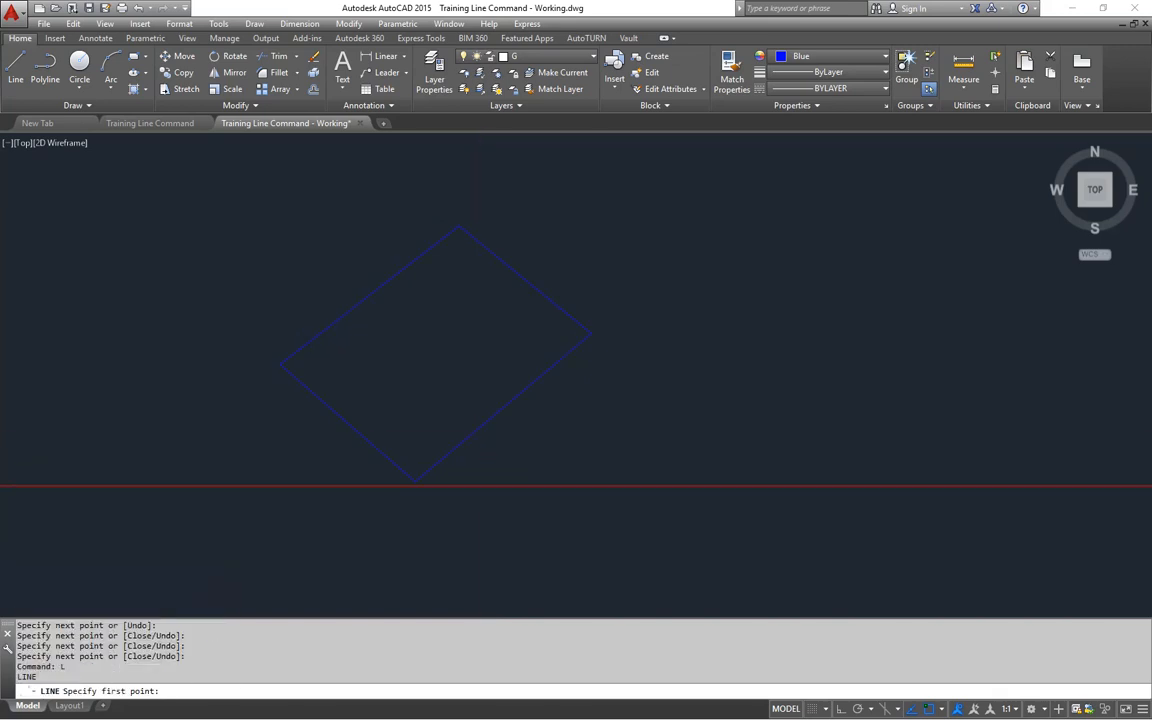
click(609, 416)
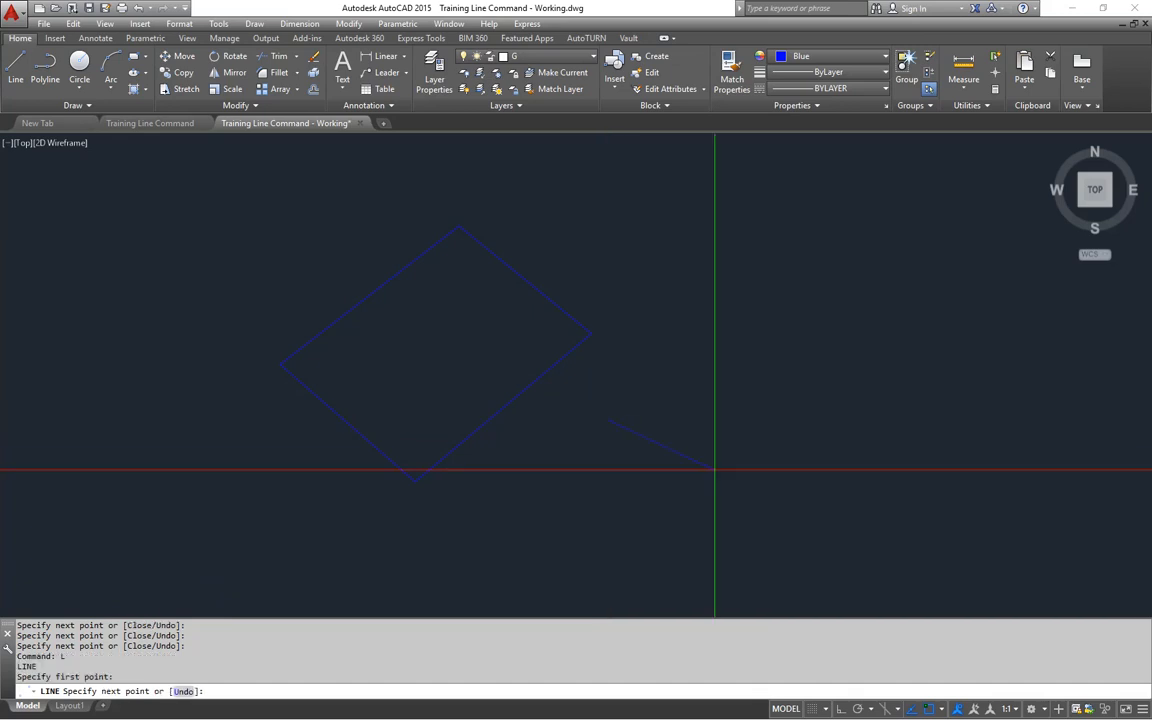
click(659, 206)
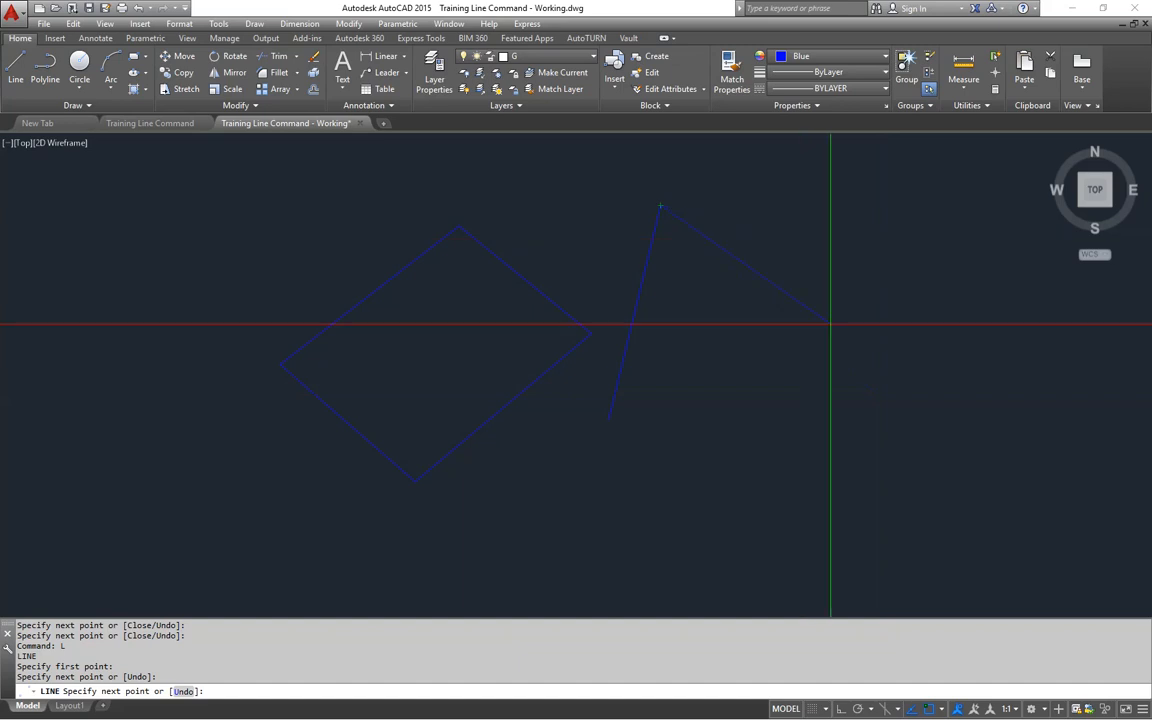
click(841, 271)
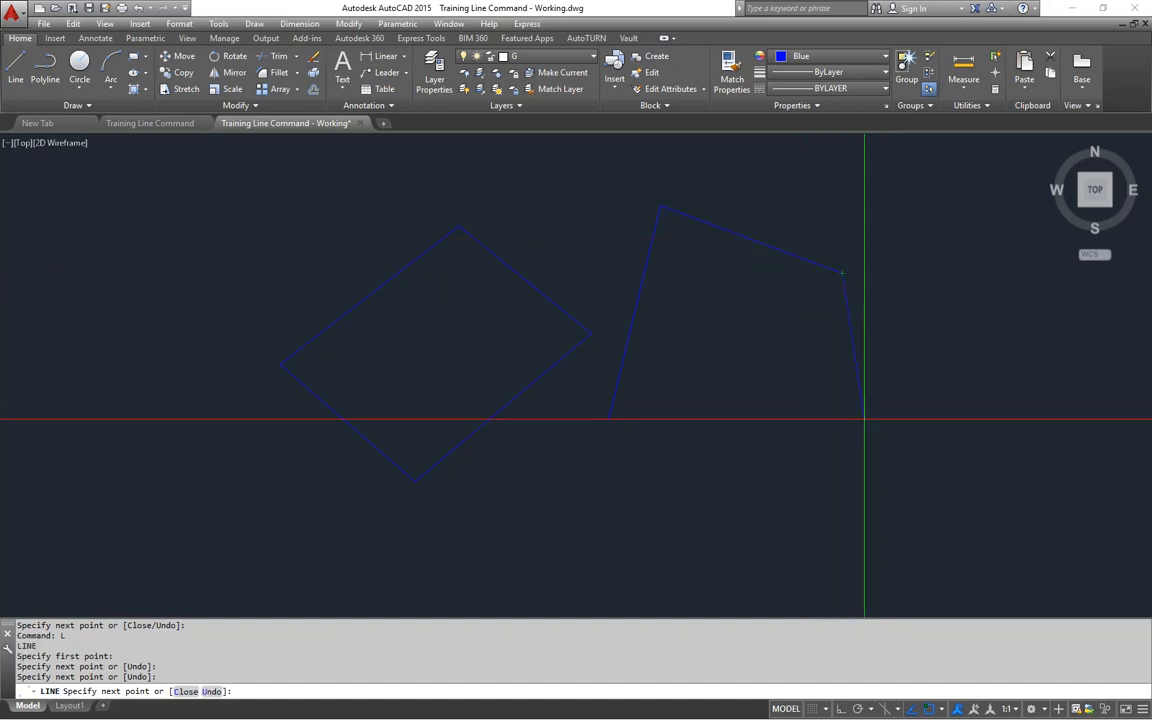
click(773, 458)
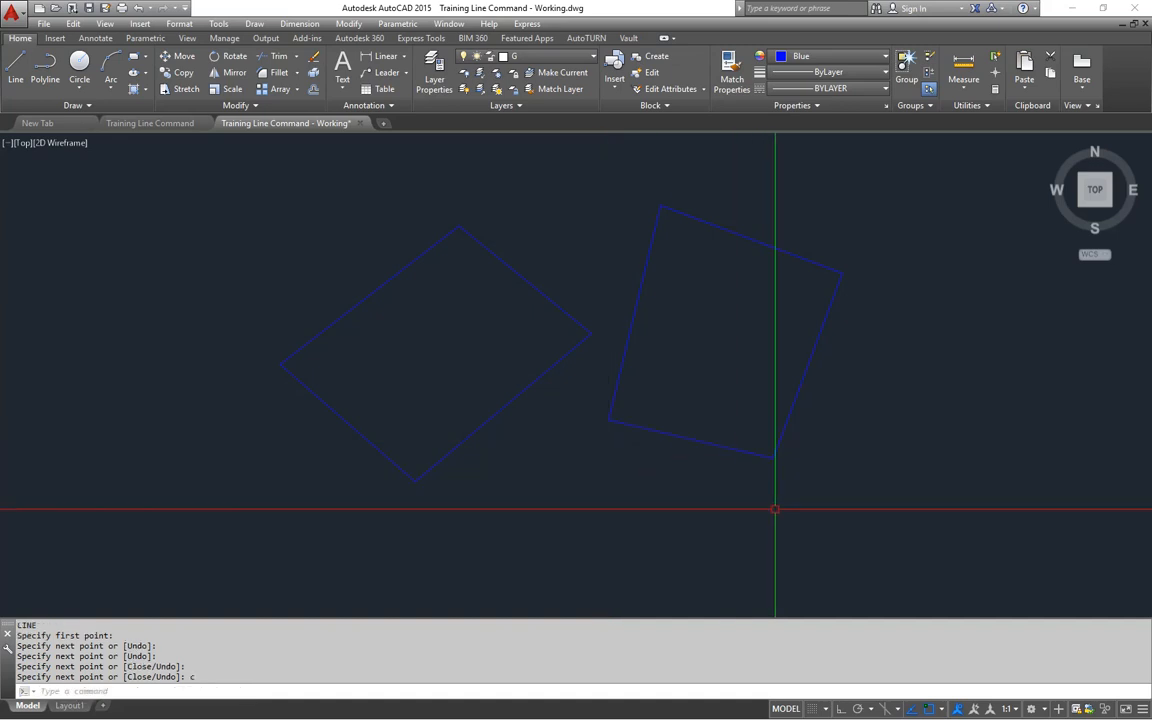
Select both four-sided outlines with a crossing window and erase them
middle_drag(651, 380, 625, 382)
middle_drag(538, 436, 529, 467)
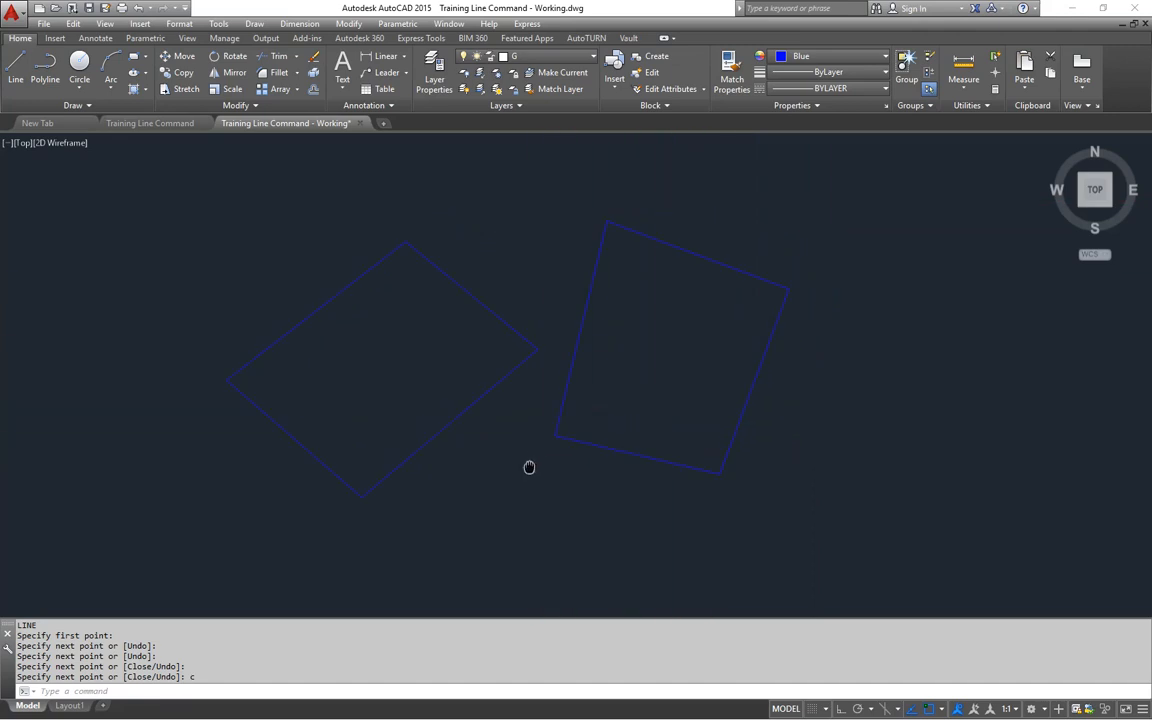
click(854, 200)
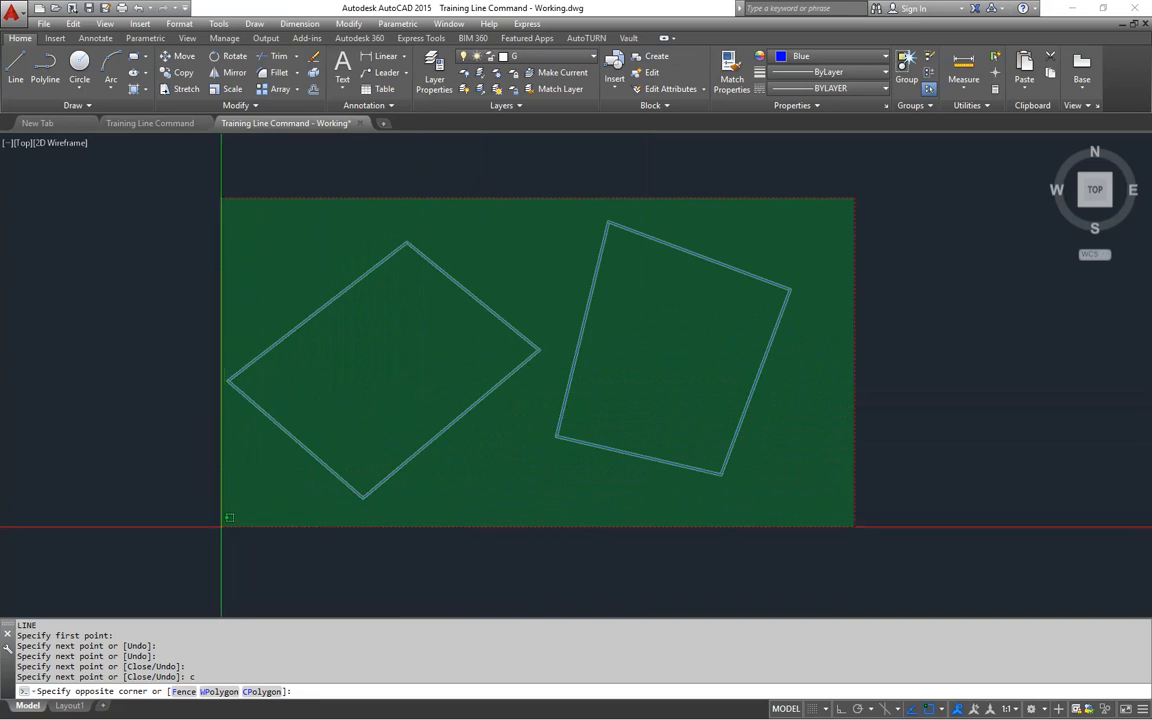
click(233, 520)
middle_drag(460, 396, 522, 411)
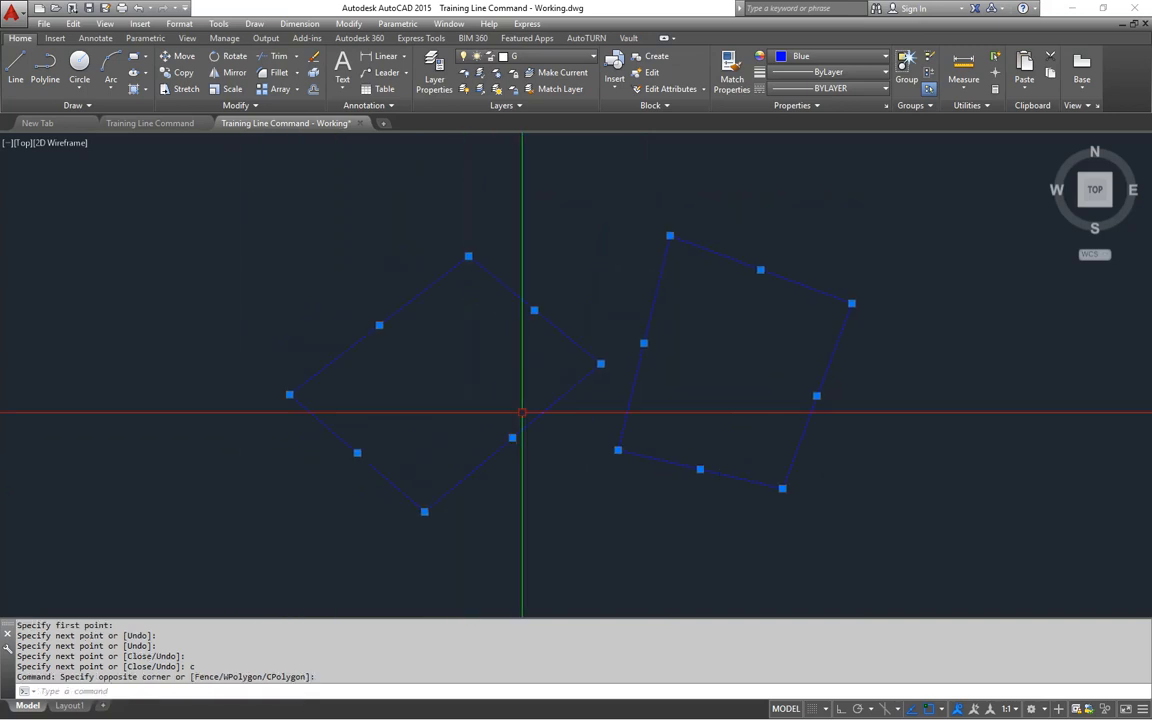
key(Delete)
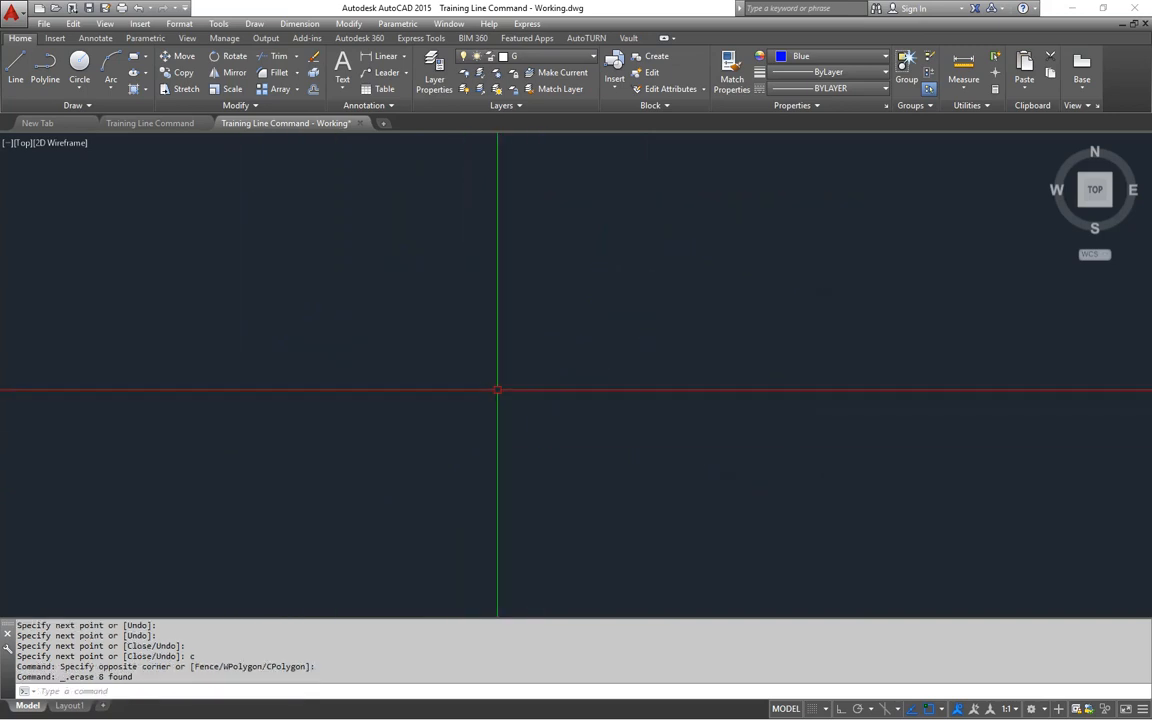
With Ortho on, draw a four-sided outline with horizontal upper and lower edges and a vertical side, using Close for the slanted edge
text(l)
key(Return)
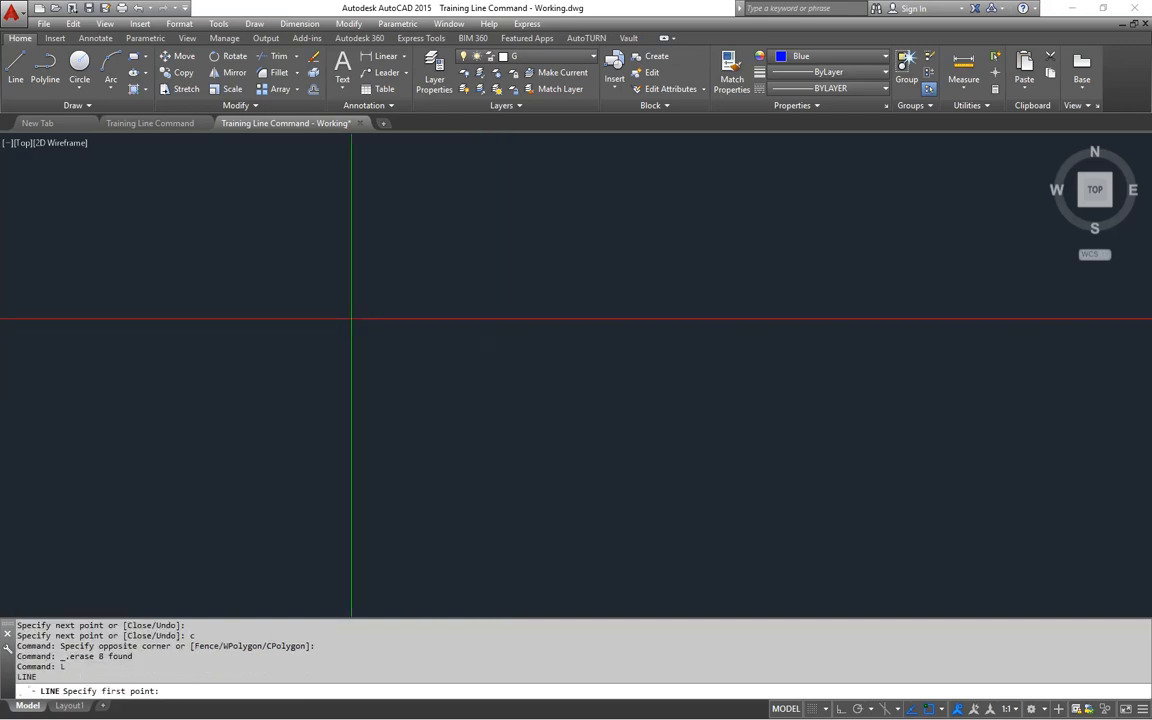
click(351, 320)
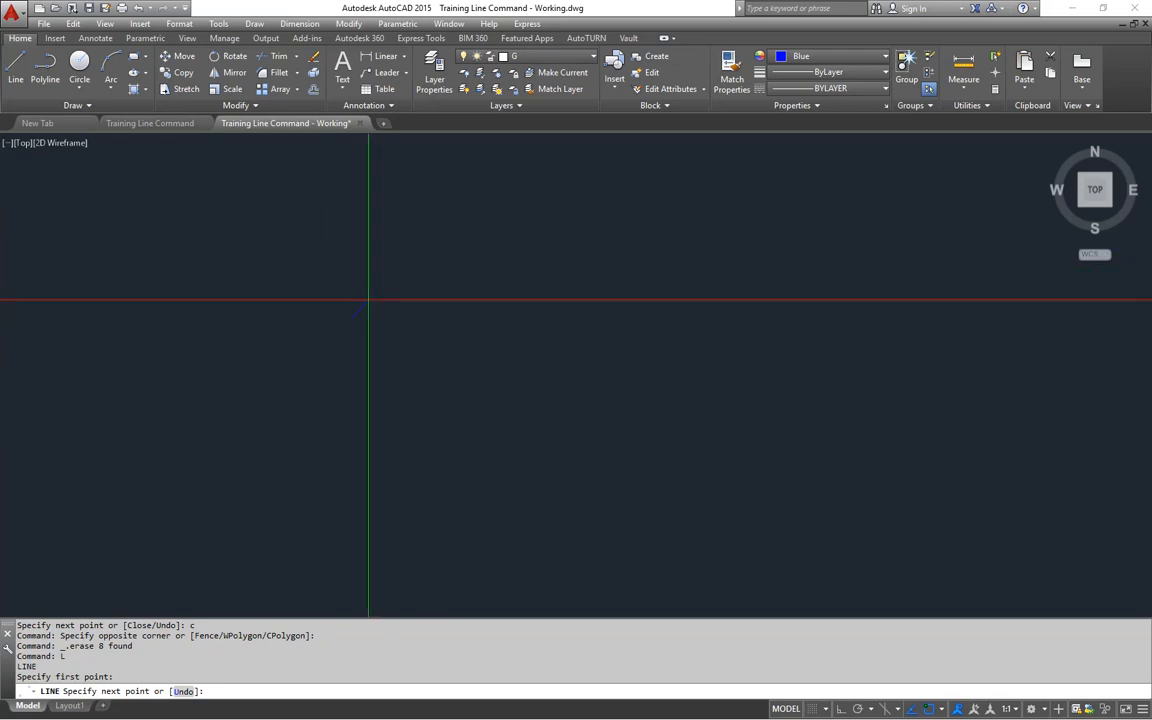
key(F8)
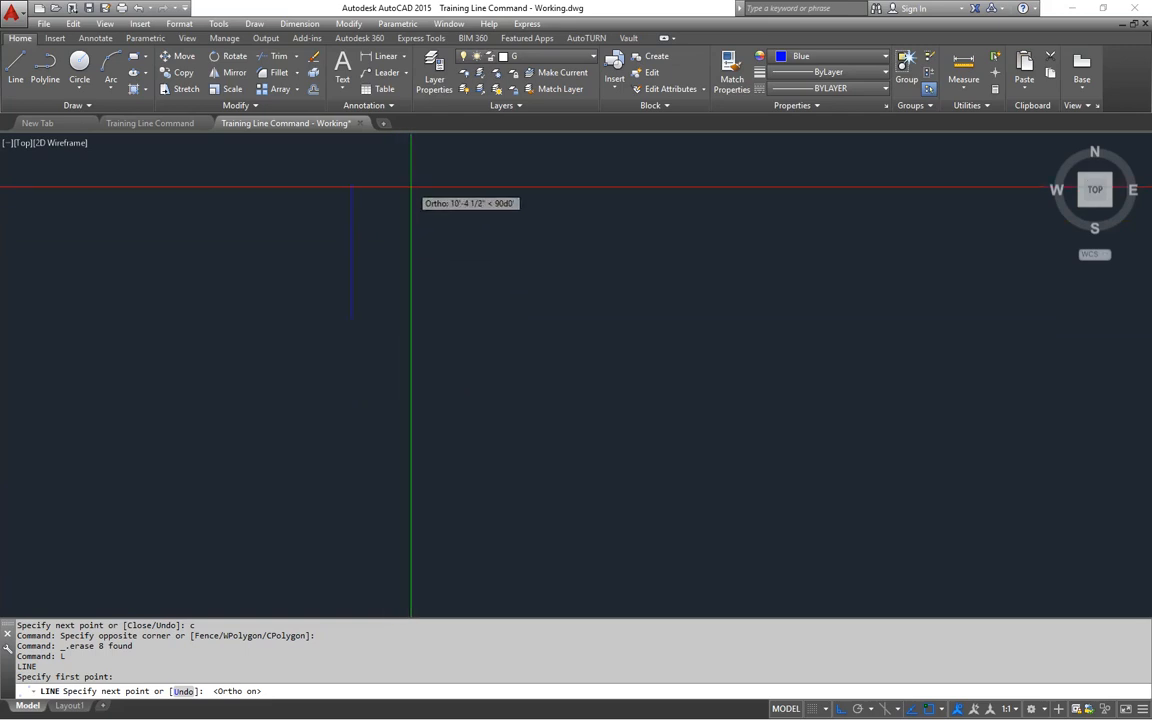
click(712, 392)
click(740, 518)
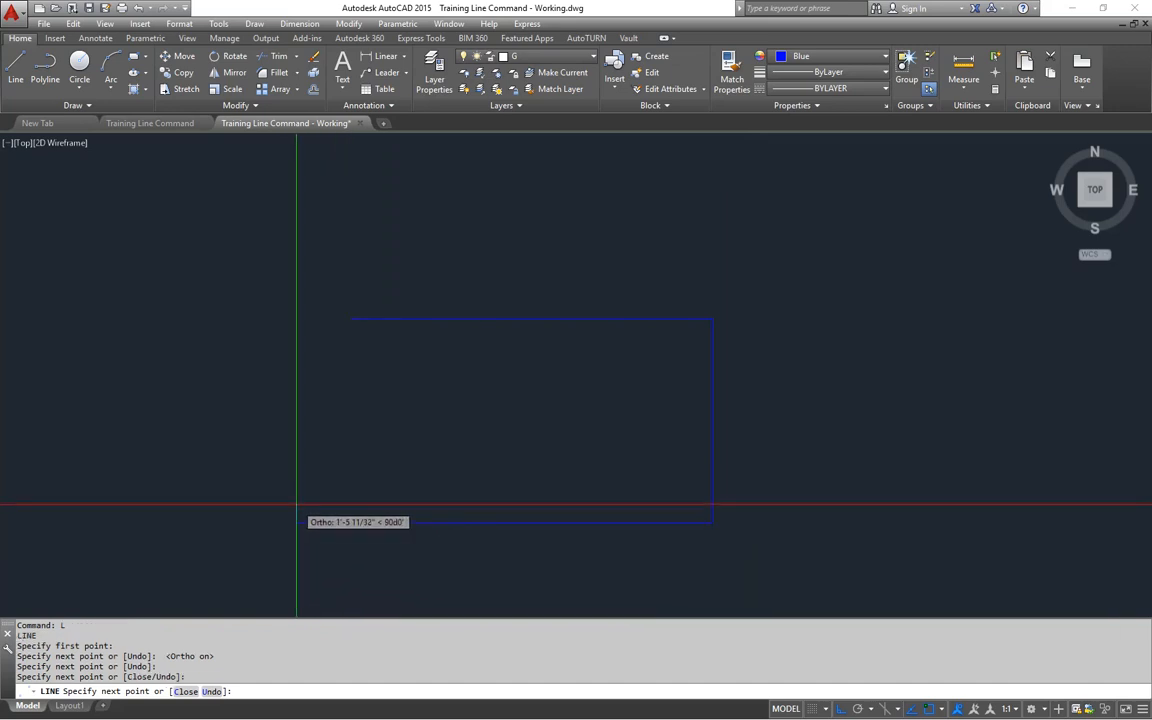
text(c)
key(Return)
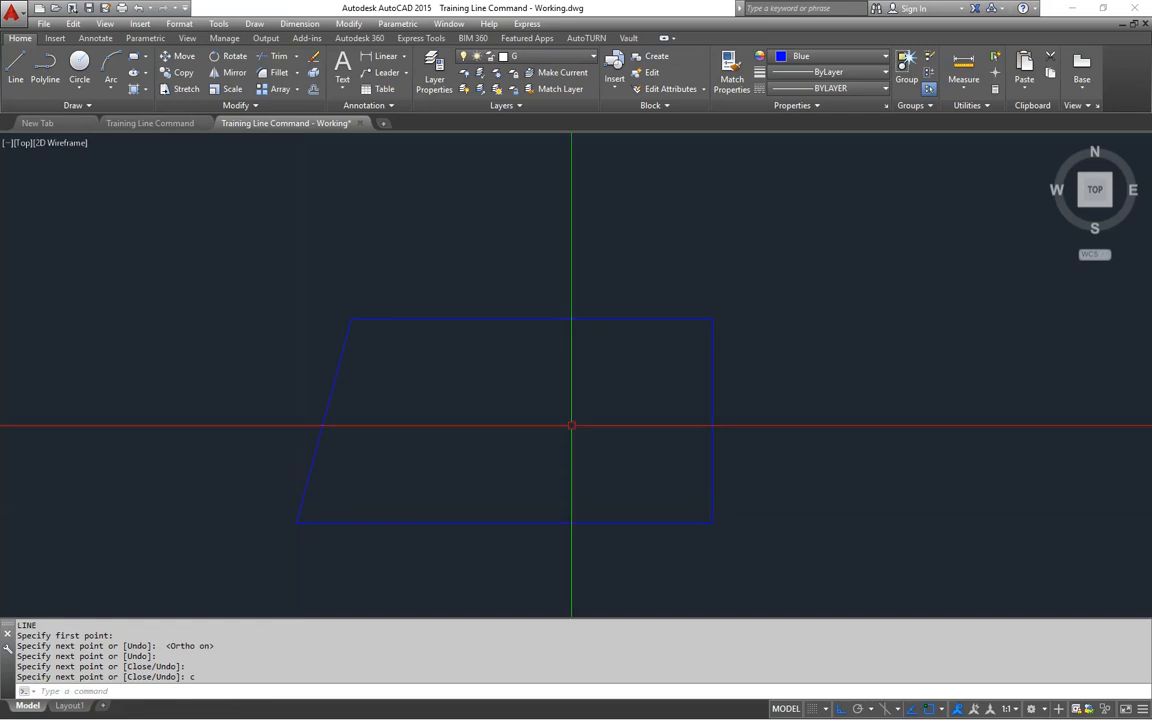
Select the whole four-sided outline with a crossing window and erase it
click(757, 252)
click(219, 507)
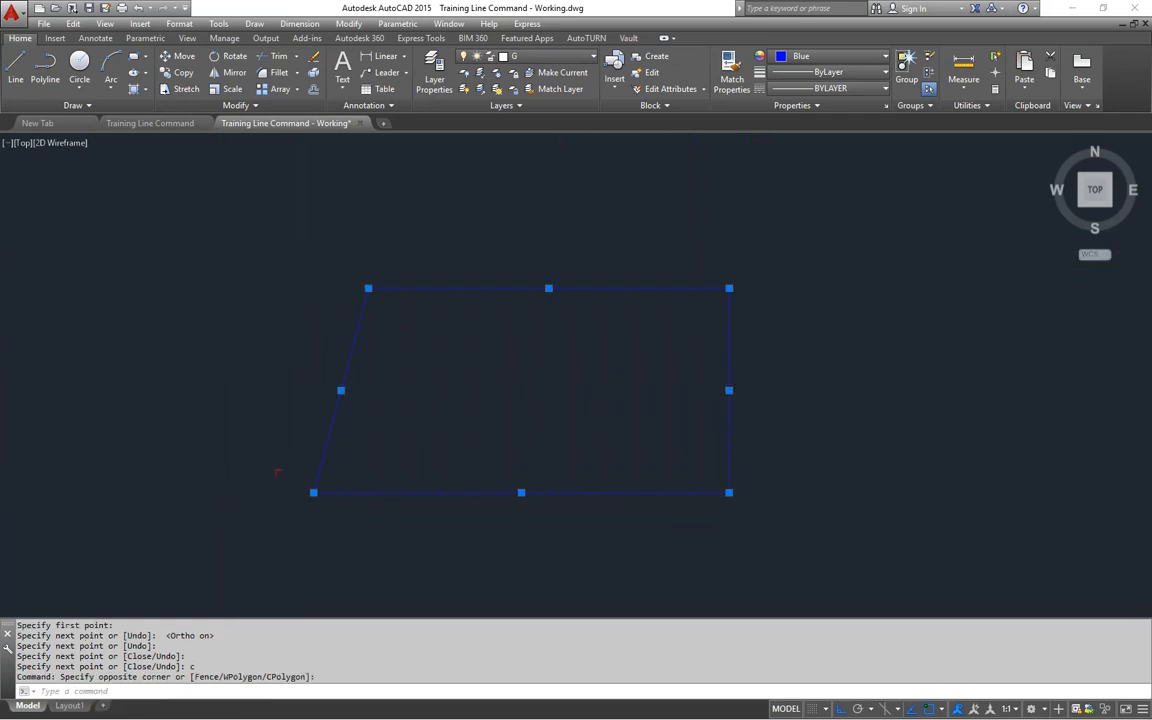
key(Delete)
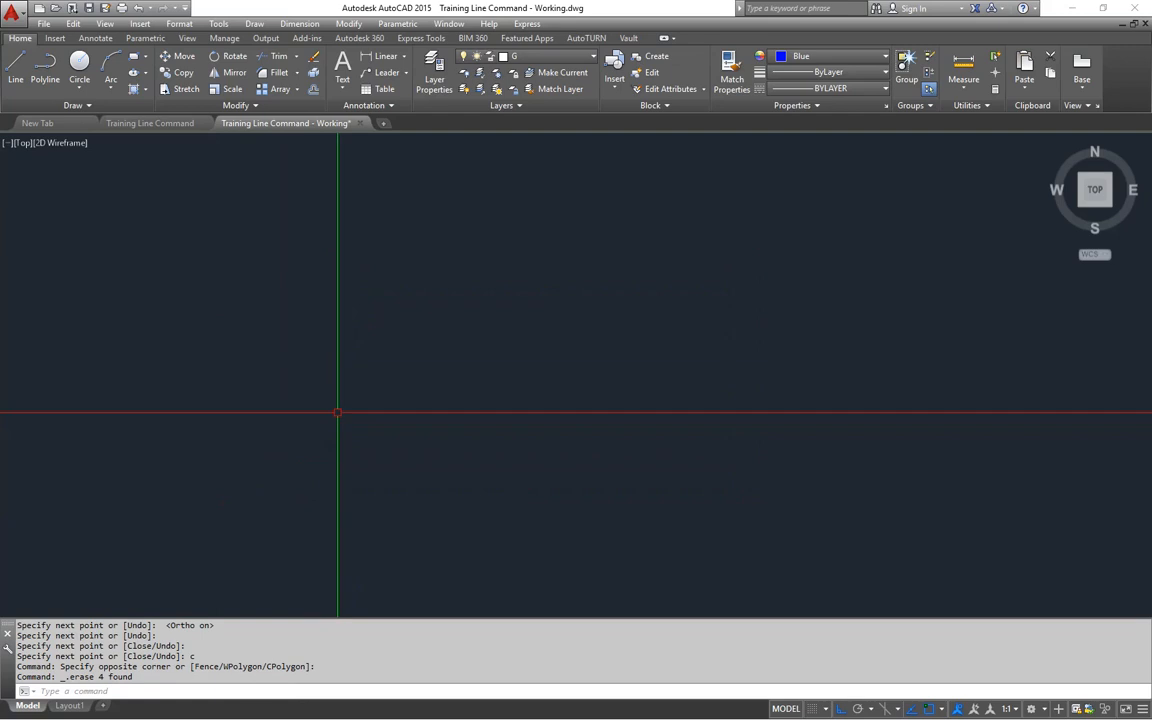
Examine the dimensioned house elevation in the Training Line Command drawing and return to the working drawing
click(160, 123)
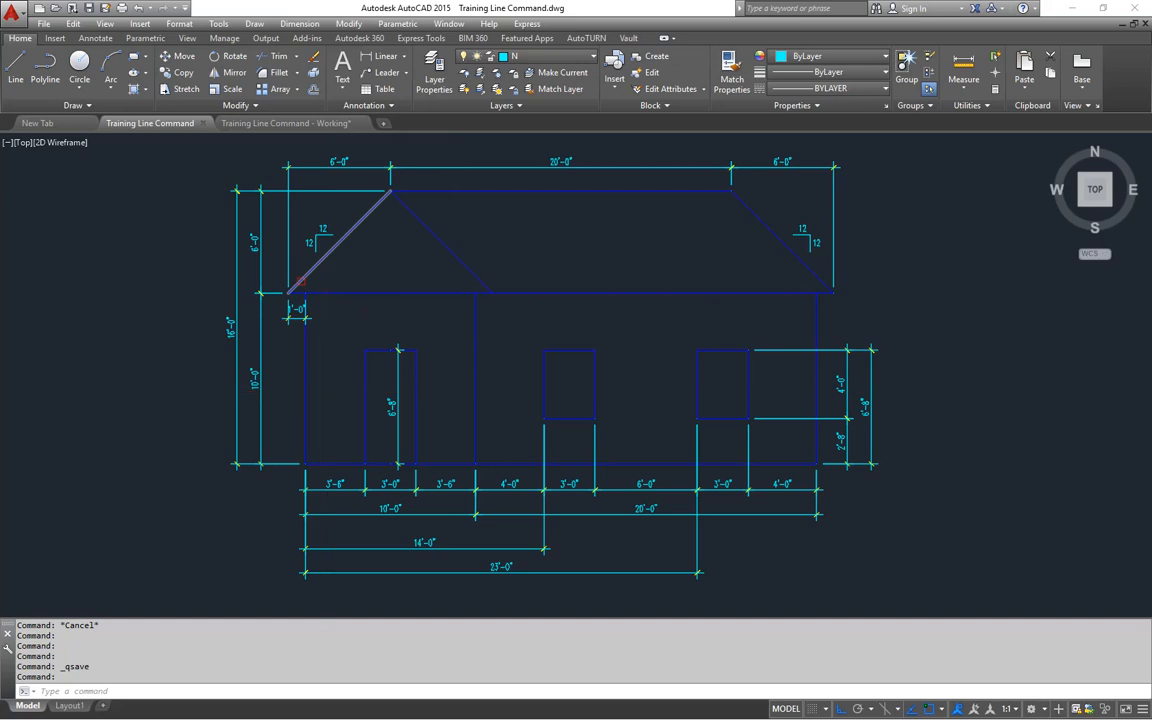
click(297, 122)
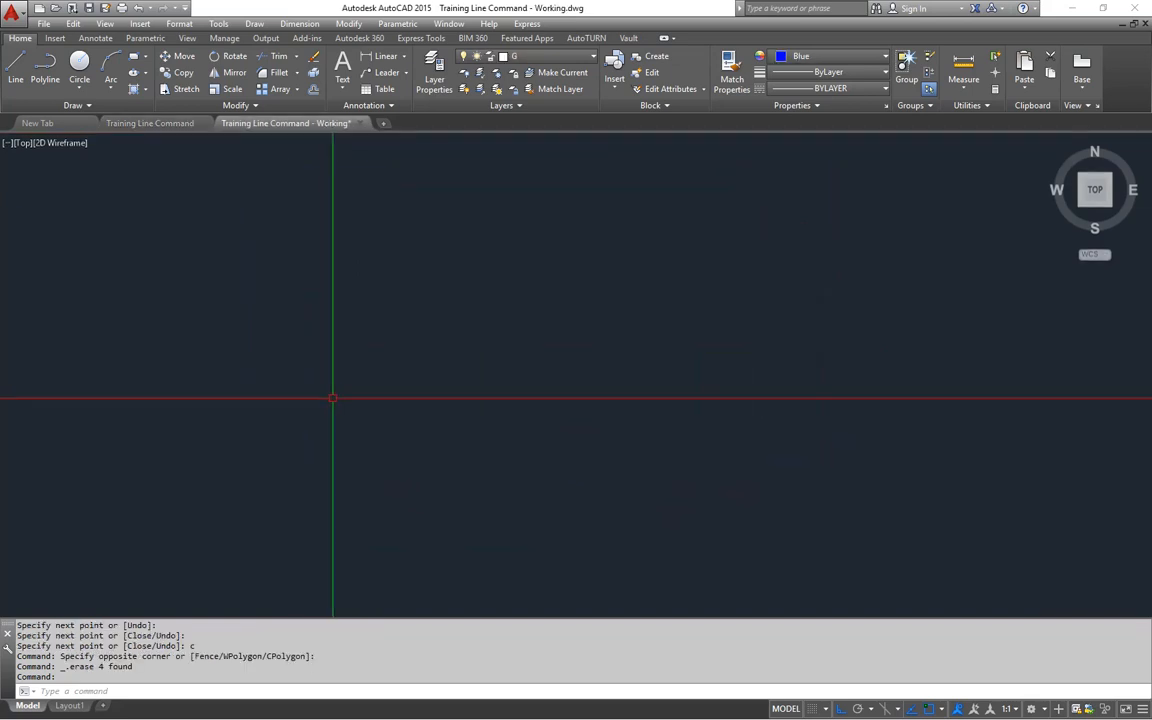
middle_drag(363, 411, 382, 427)
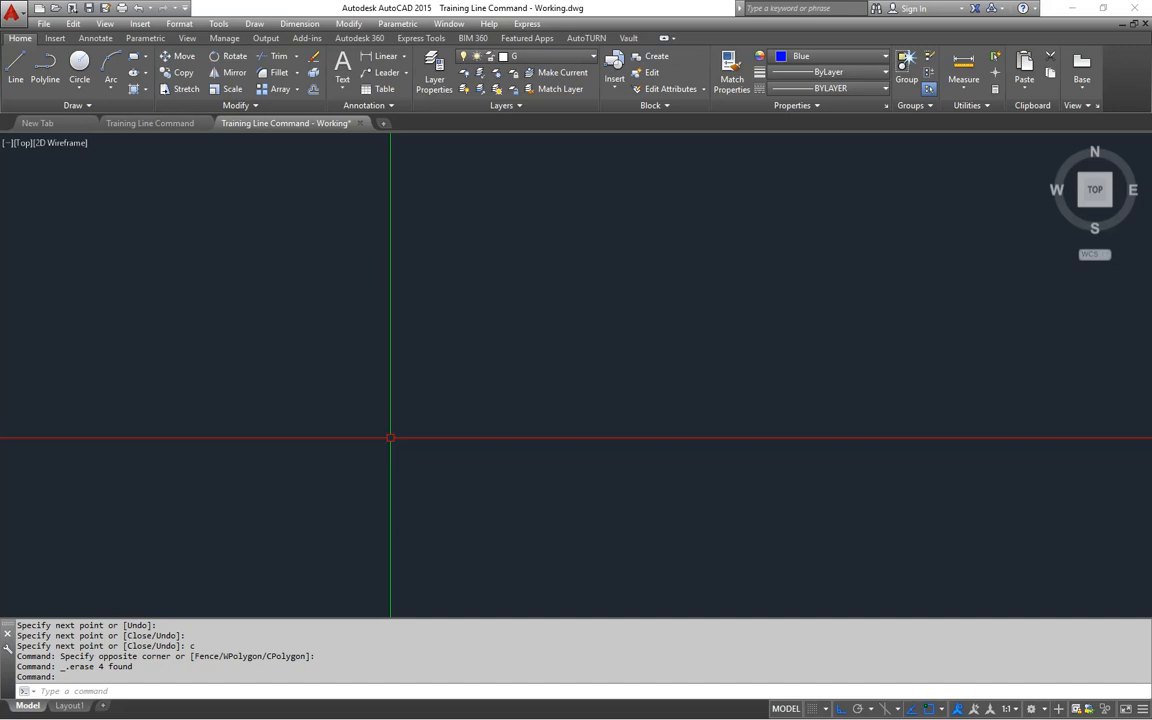
Draw a line from absolute coordinates 0,0 to 10',0 with Ortho off as the base of a square
text(L)
key(Return)
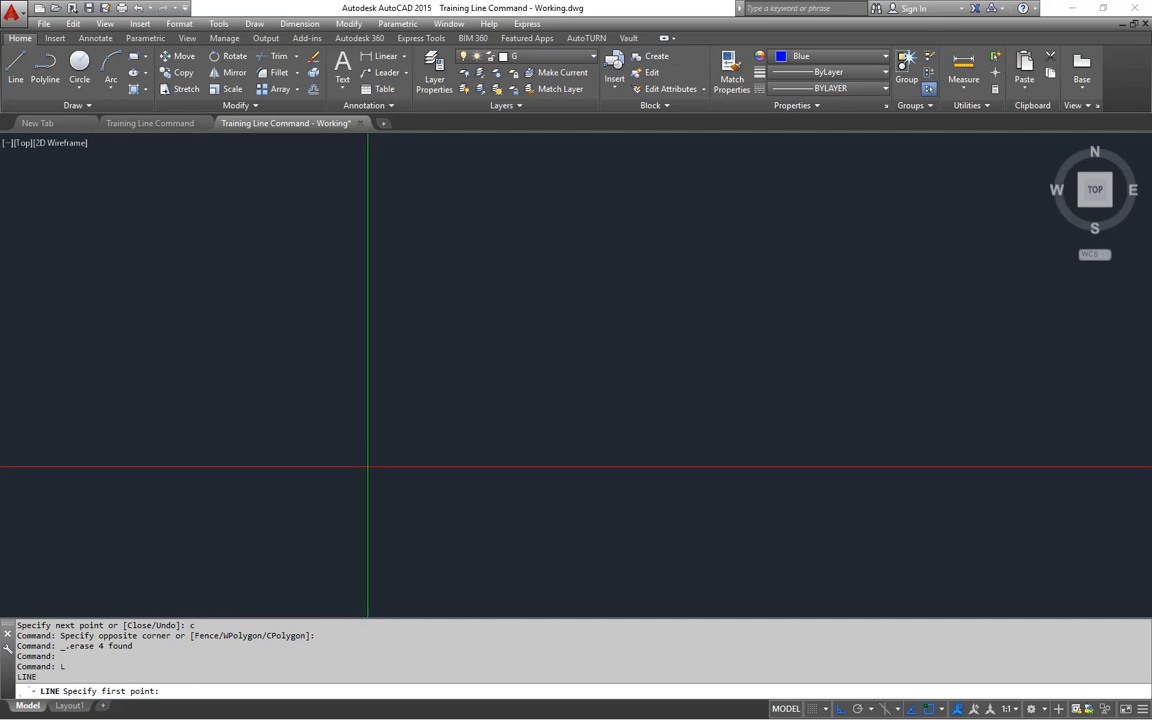
text(0,0)
key(Return)
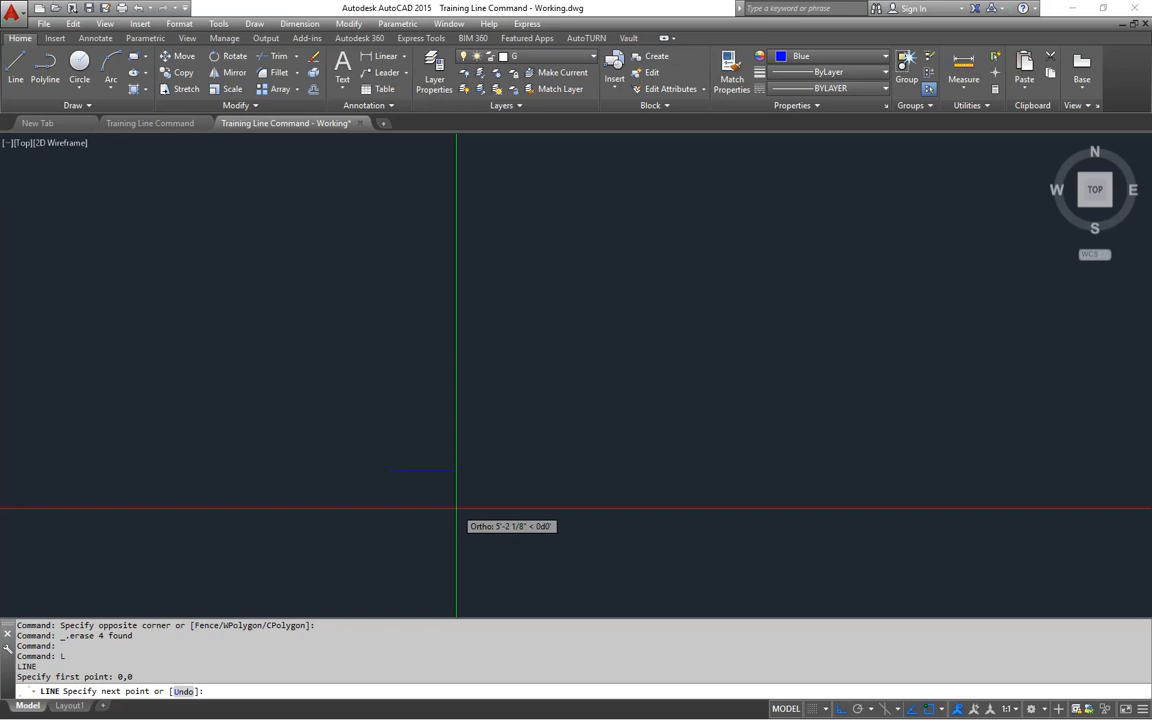
key(F8)
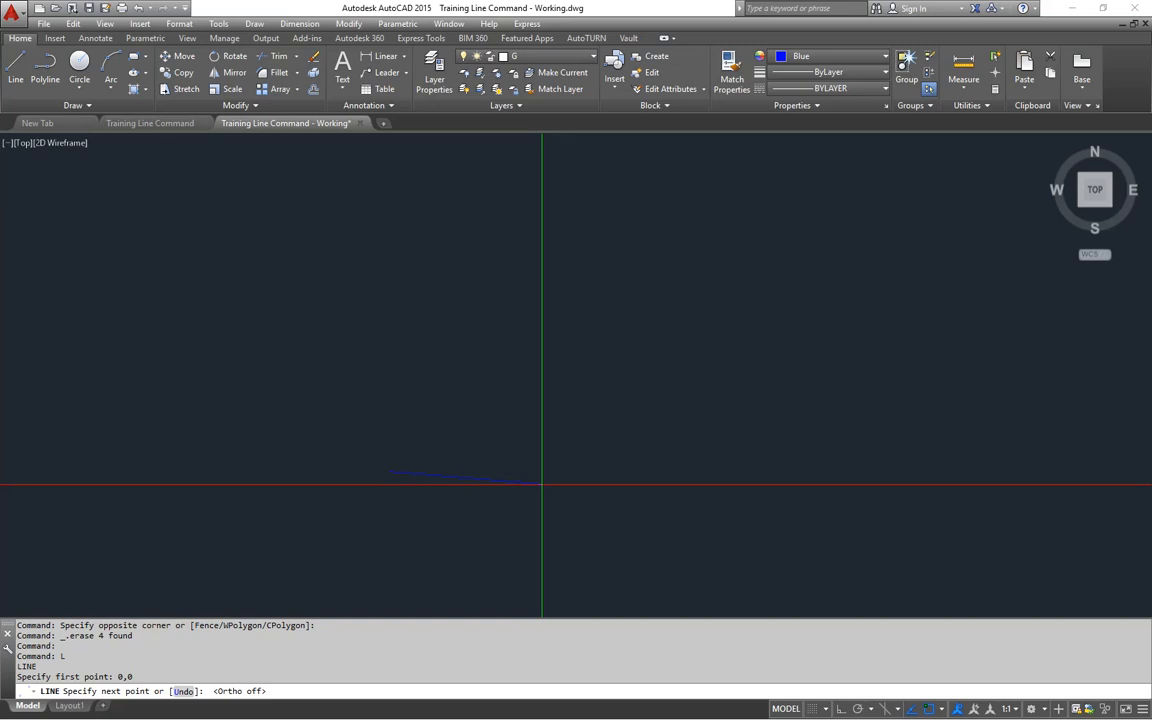
text(10',0)
key(Return)
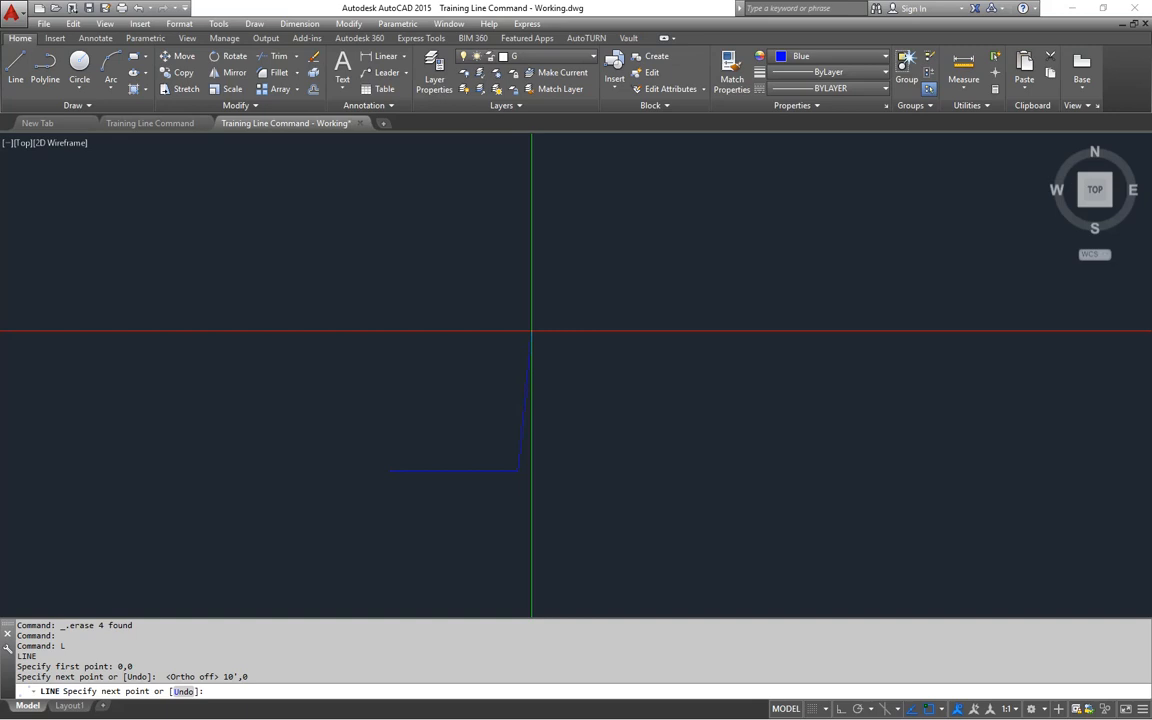
Continue the line through absolute coordinates 10',10' and 0,10' back to 0,0 to complete the square
text(10',10')
key(Return)
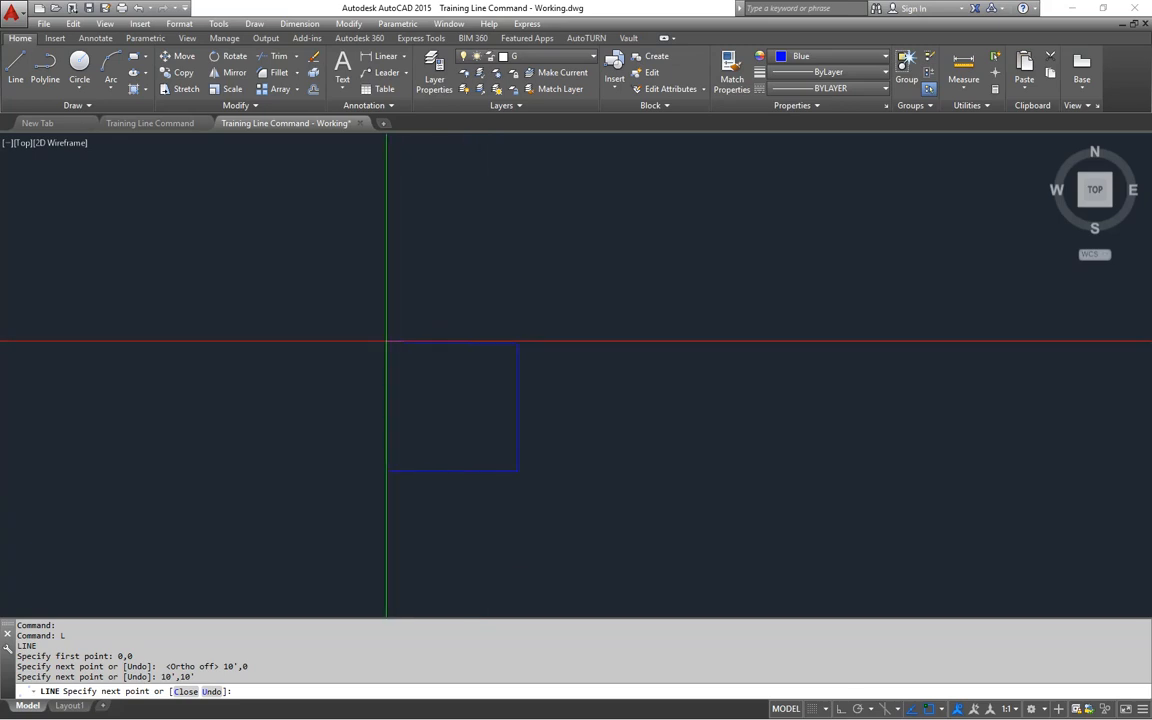
text(0,10')
key(Return)
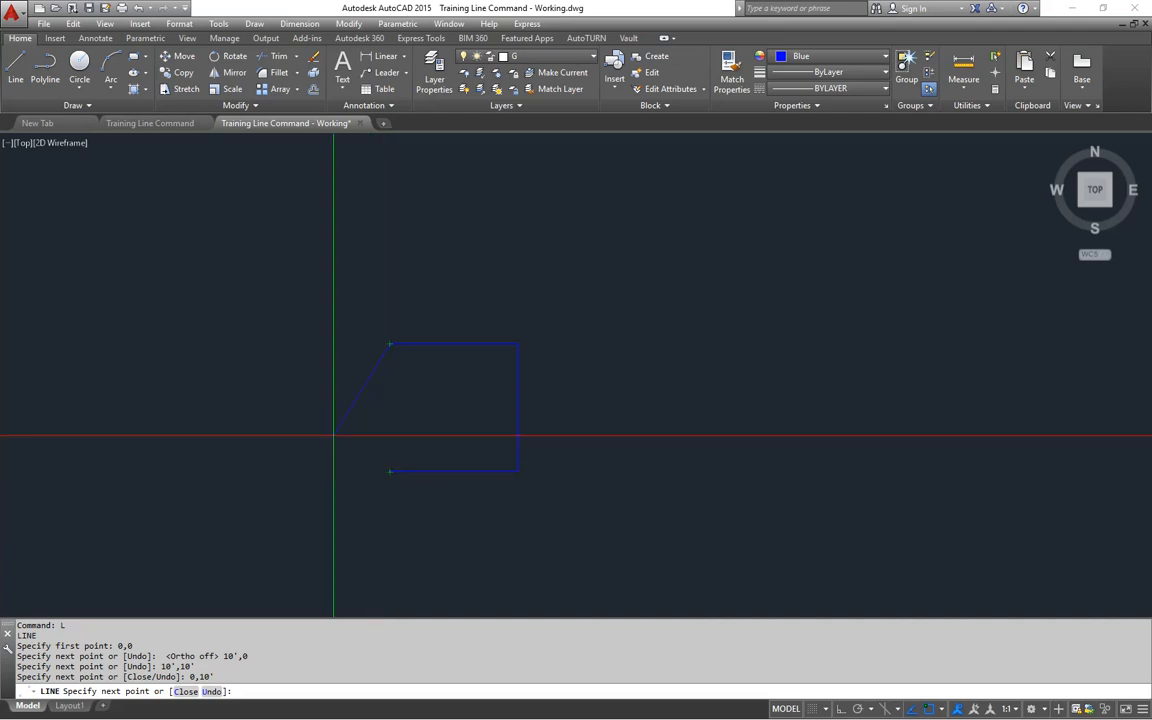
text(0,0)
key(Return)
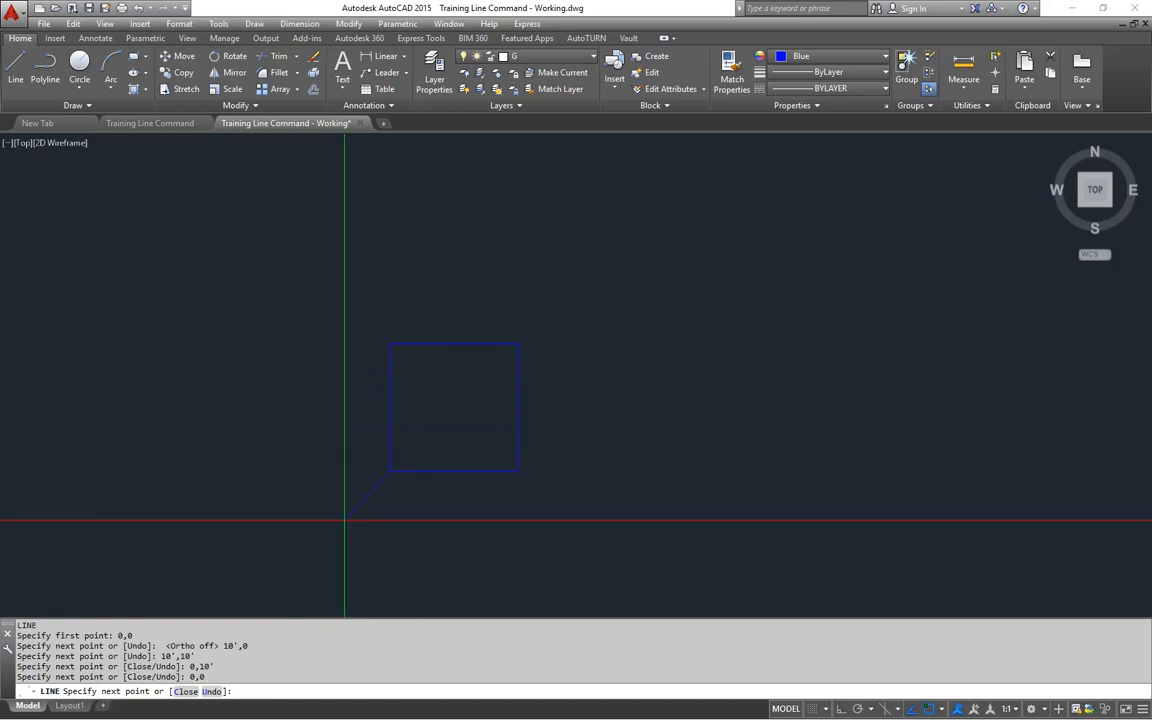
End the square's line, examine the house dimensions in the Training Line Command drawing and return to the working drawing
key(Return)
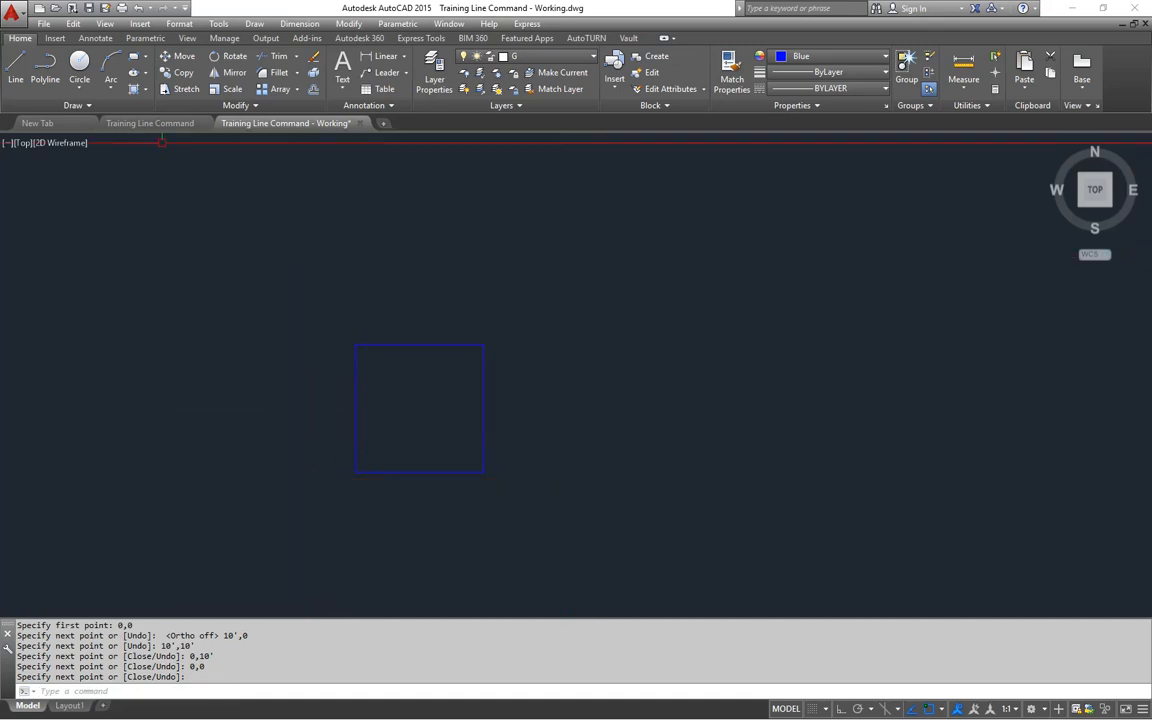
click(167, 125)
key(ctrl+s)
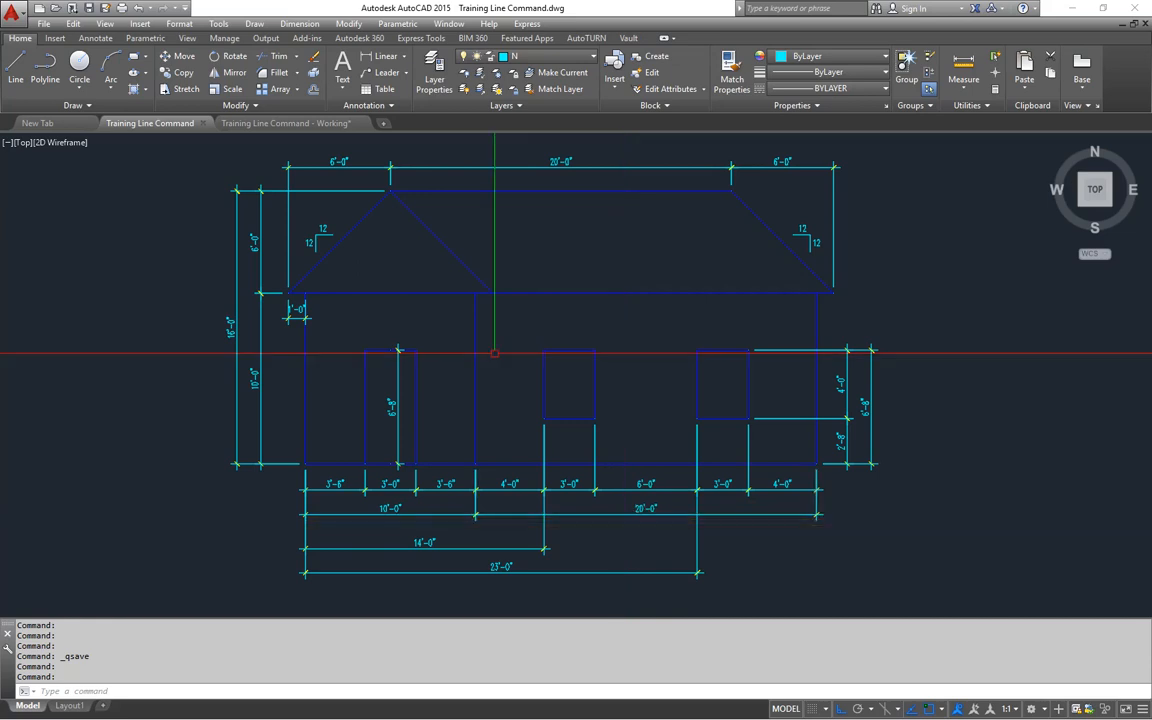
click(326, 128)
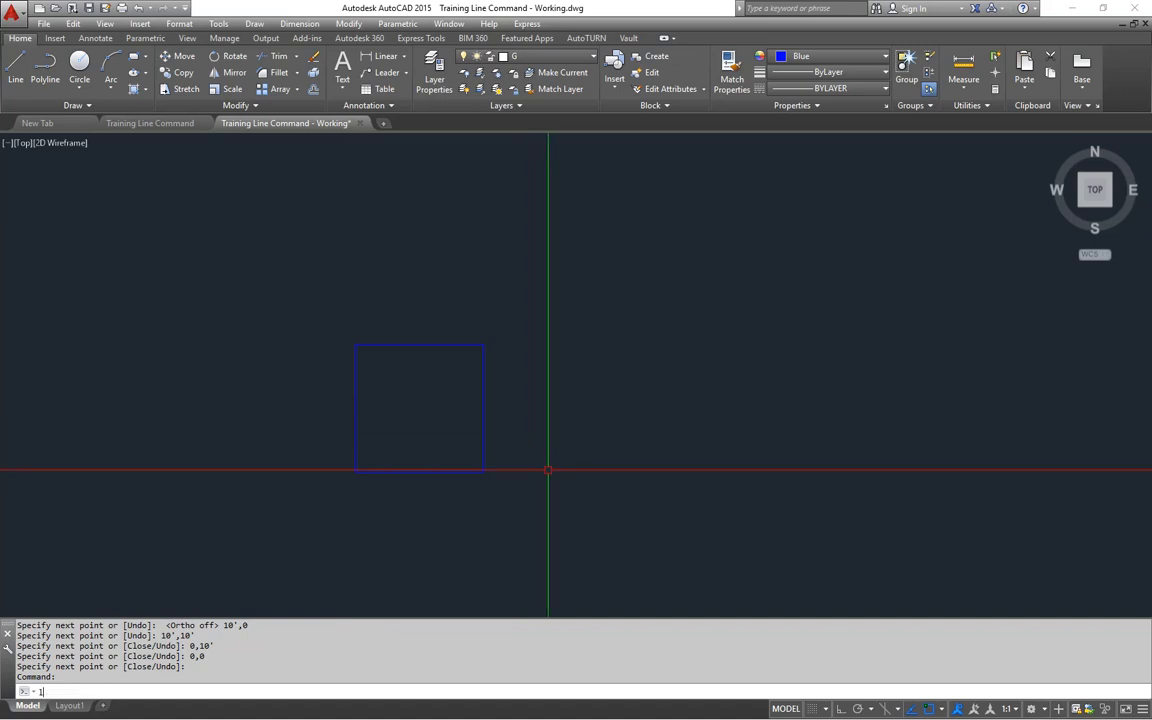
Draw a line with Ortho on from the square's lower-right corner 20' to the right
text(L)
key(Return)
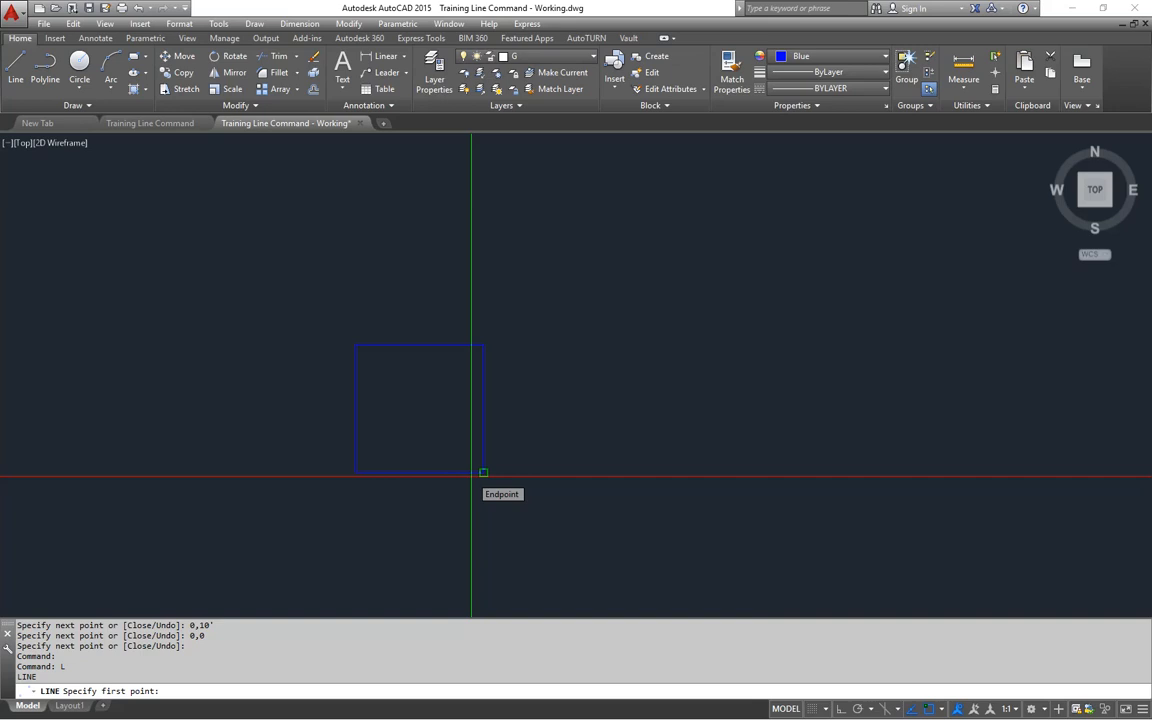
click(483, 472)
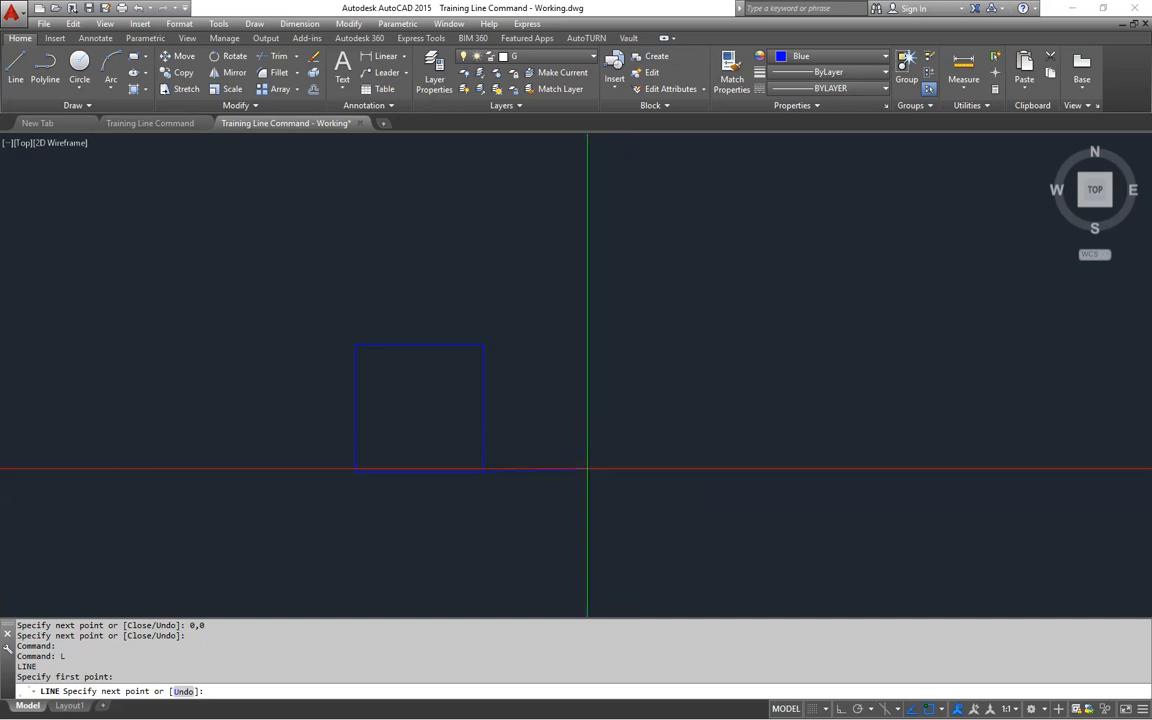
key(F8)
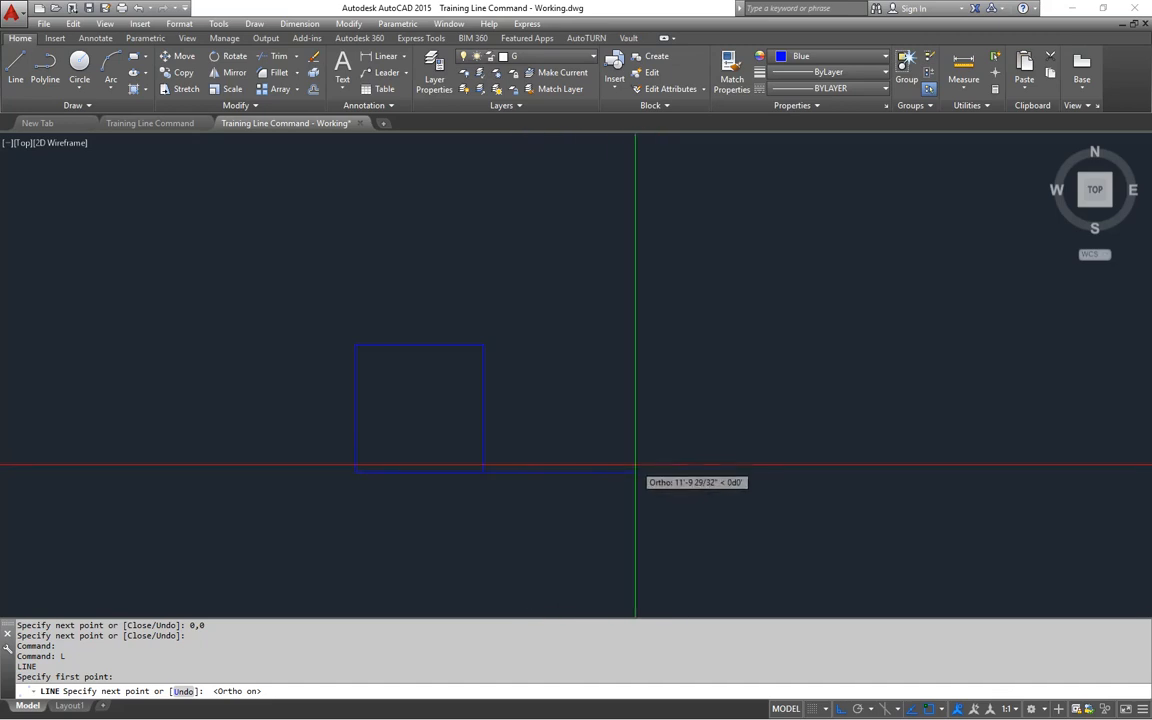
text(20')
key(Return)
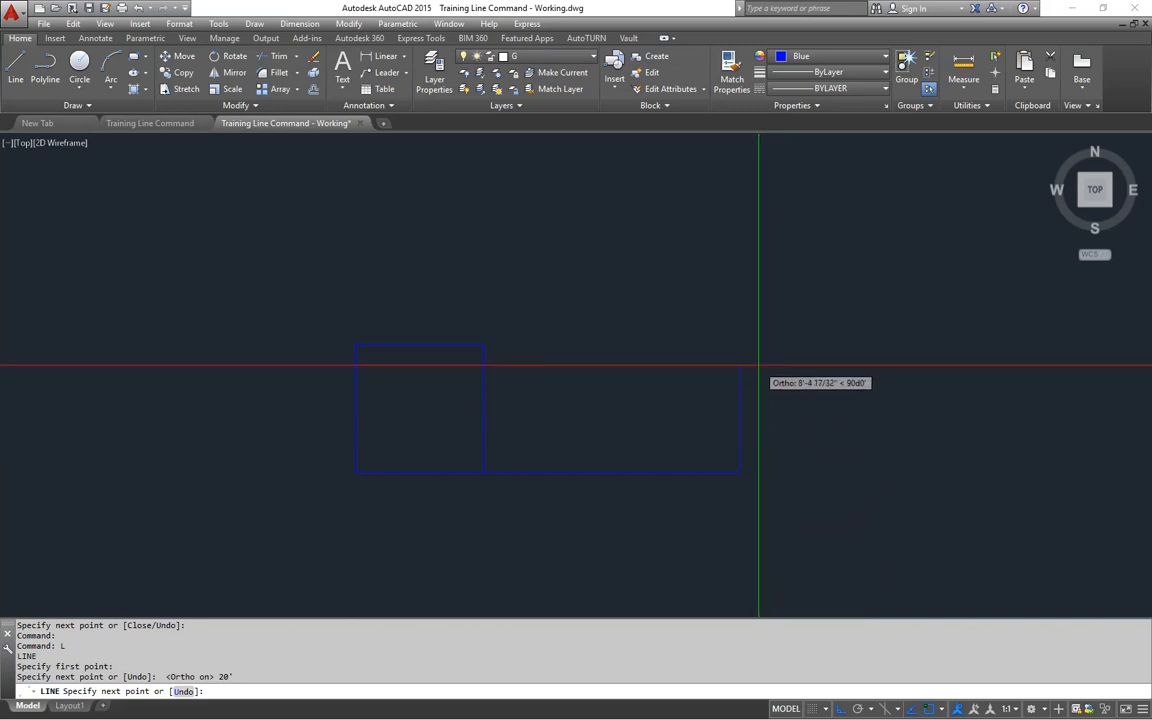
Continue the line 10' up and back to the square's upper-right corner to complete the adjoining rectangle
text(10')
key(Return)
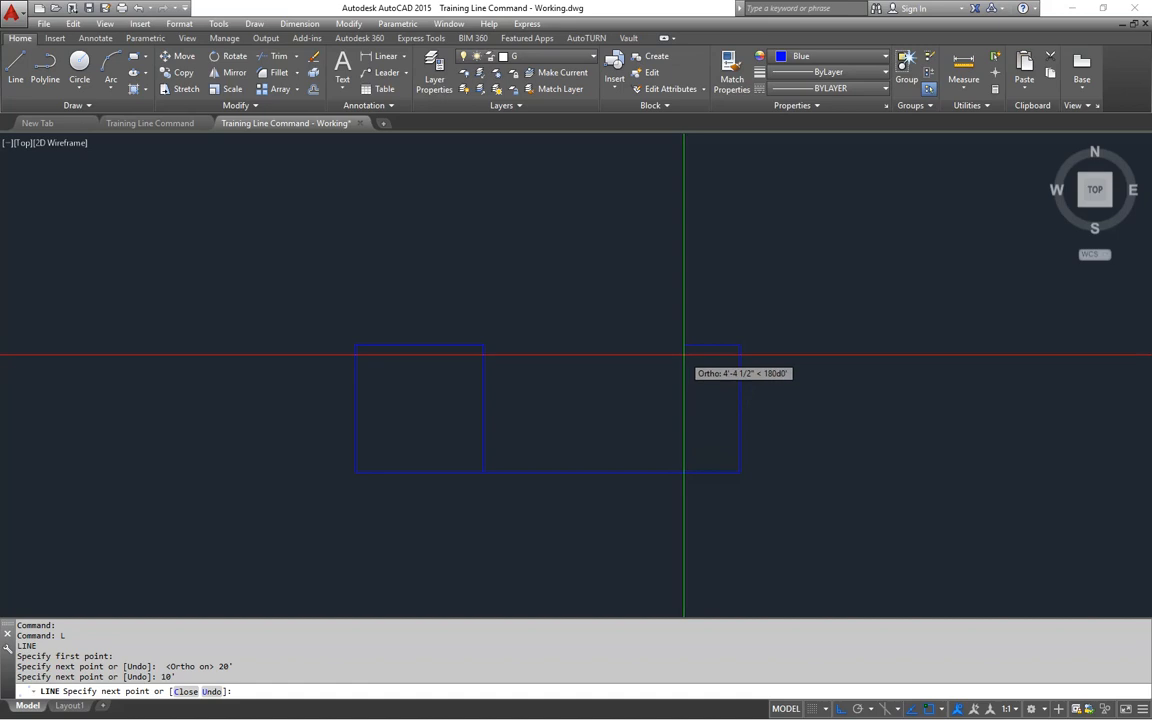
click(484, 345)
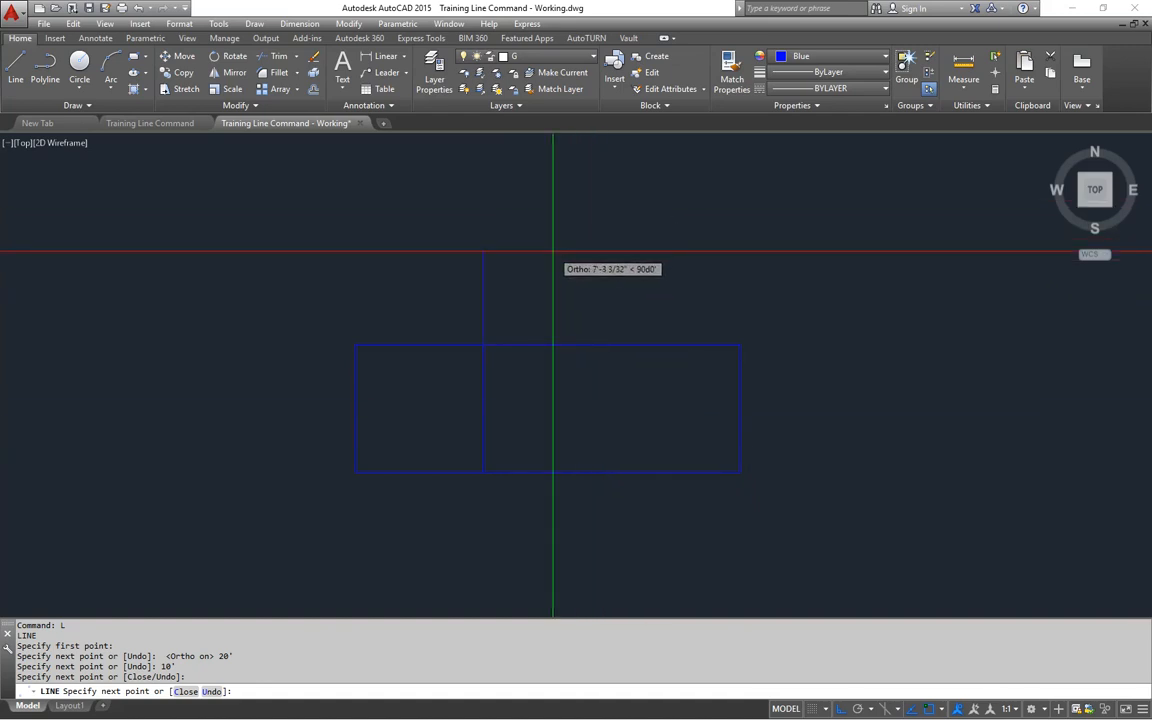
key(Return)
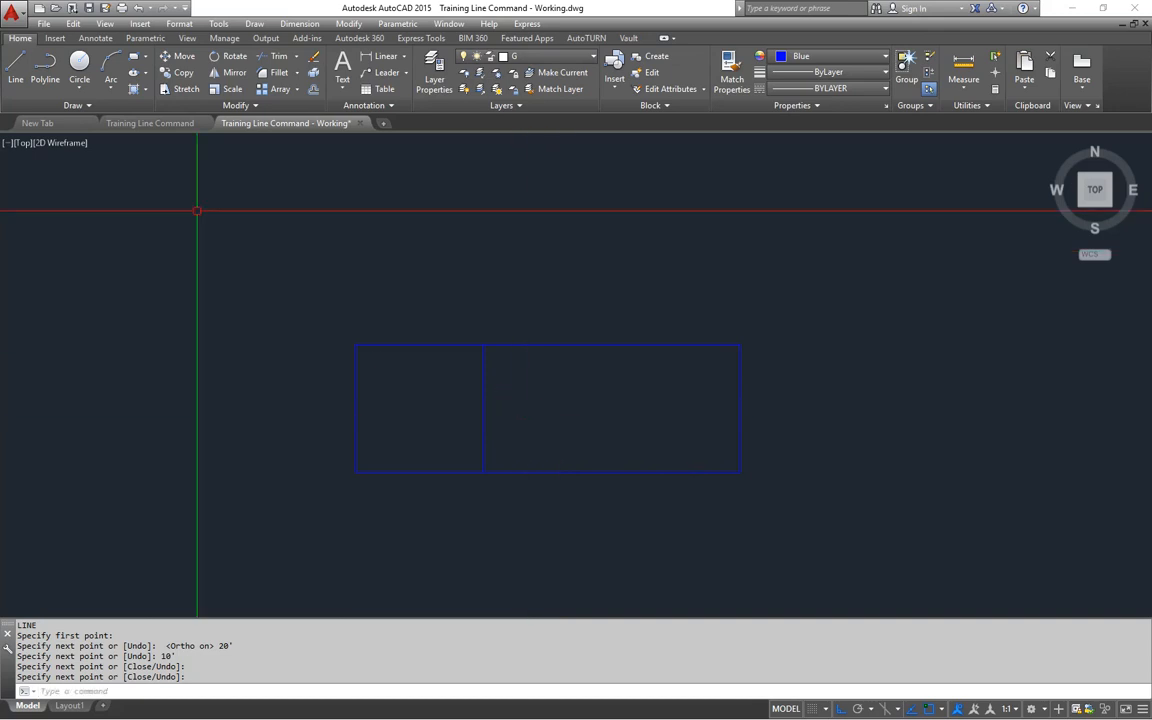
Check the door dimensions in the Training Line Command drawing and start a line in the working drawing at absolute coordinates 3'6,0
click(170, 124)
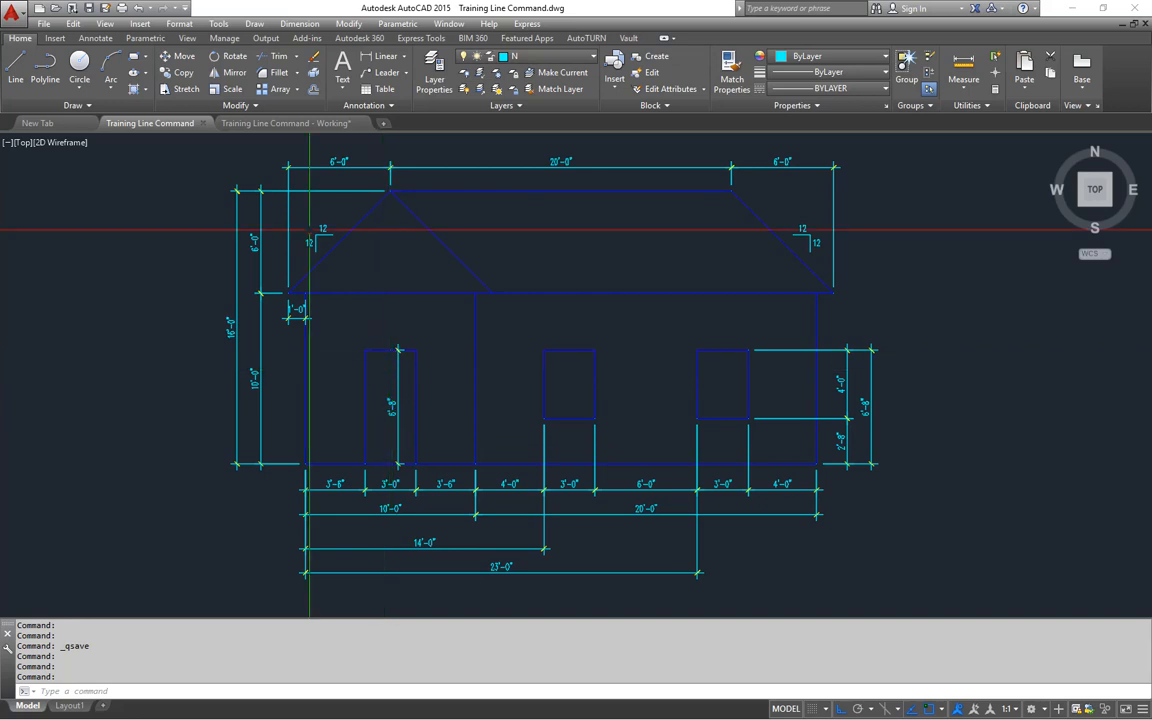
click(285, 123)
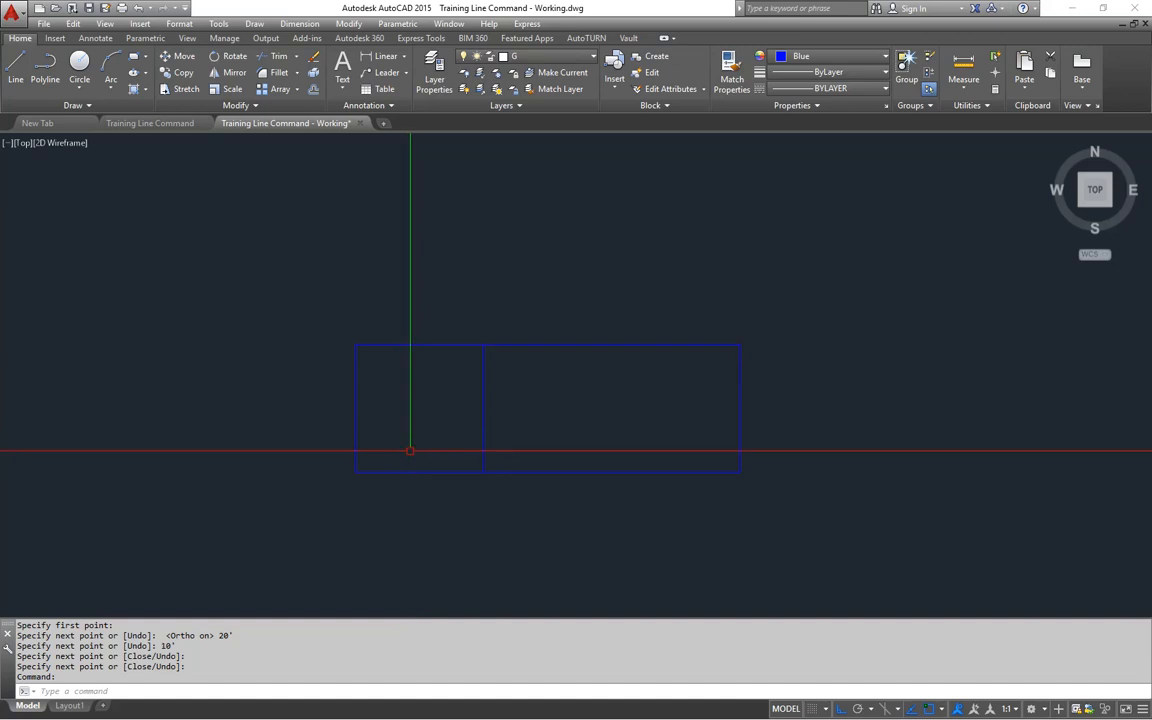
key(Return)
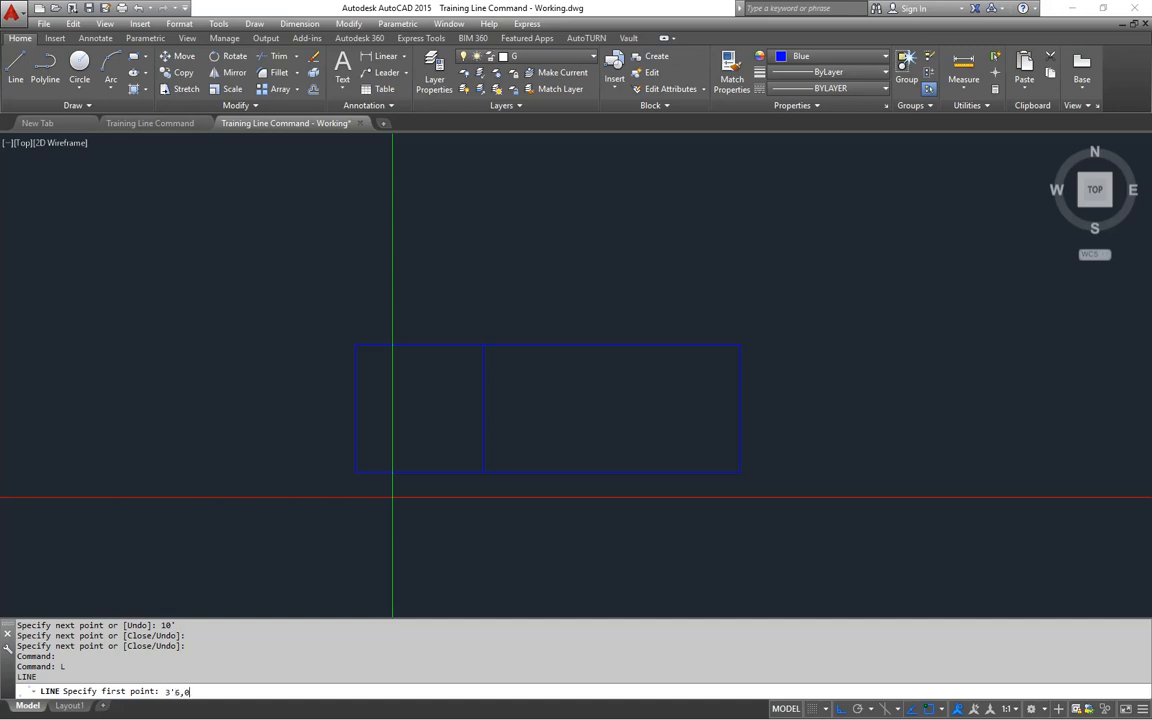
key(Return)
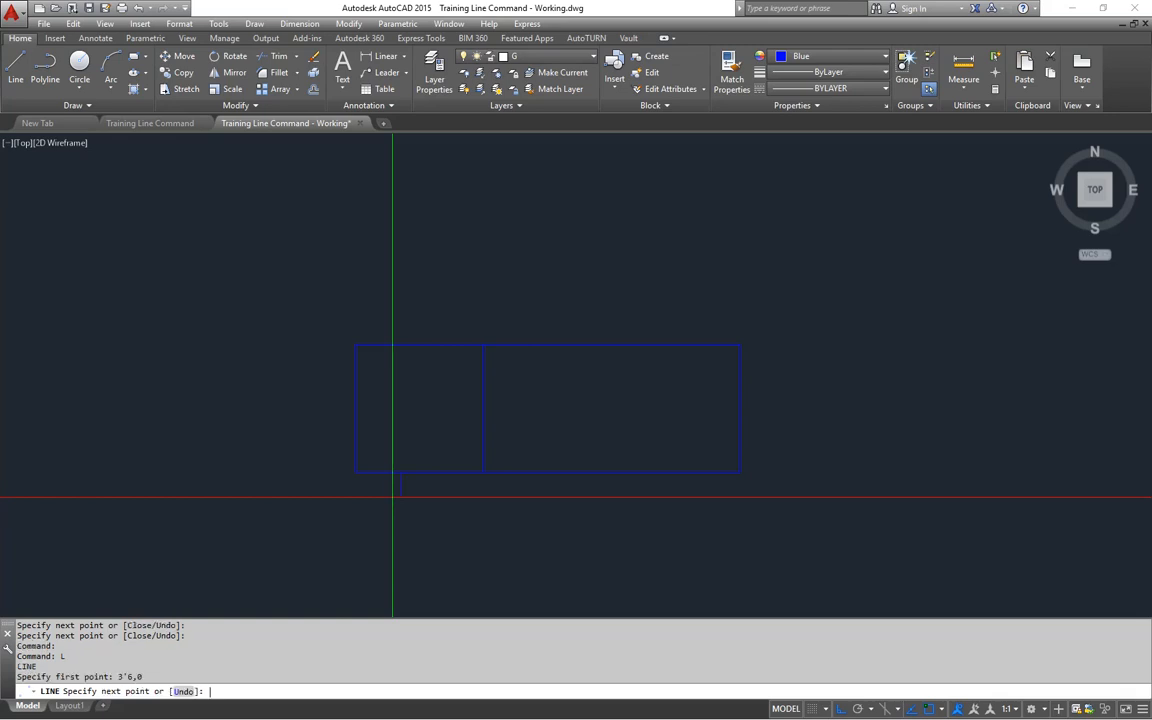
Try the door's left side as a 6'8 segment straight up by direct distance with Ortho, and undo it
scroll(411, 457, up, 2)
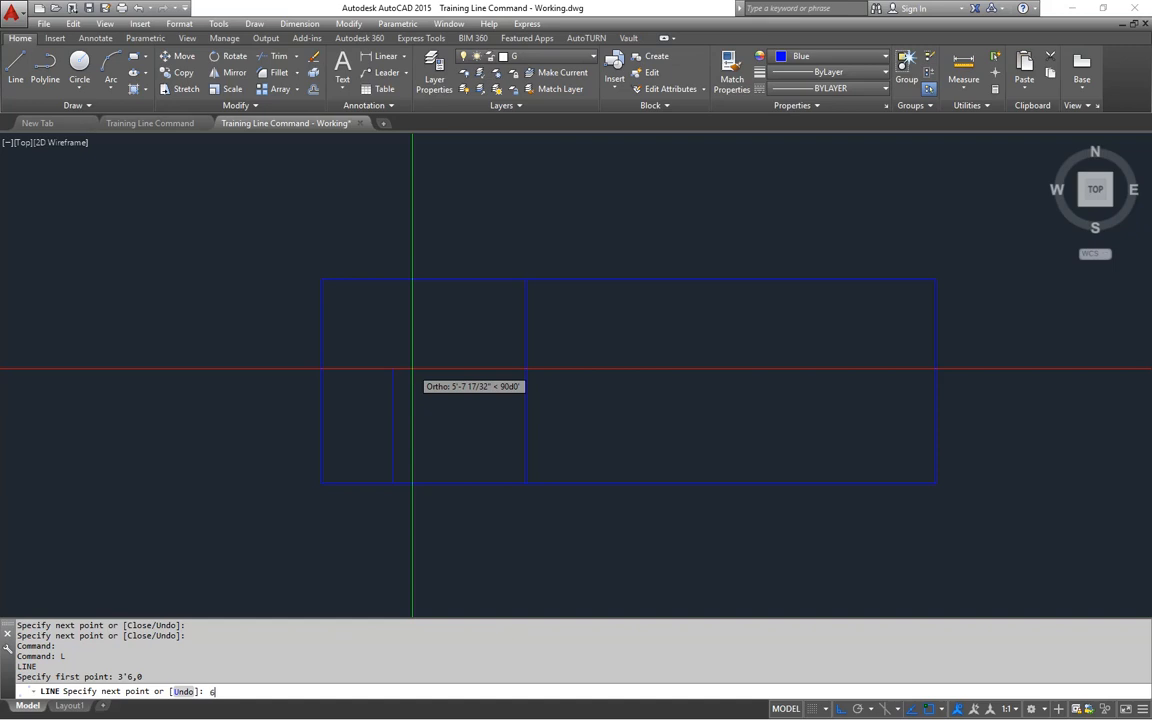
key(Return)
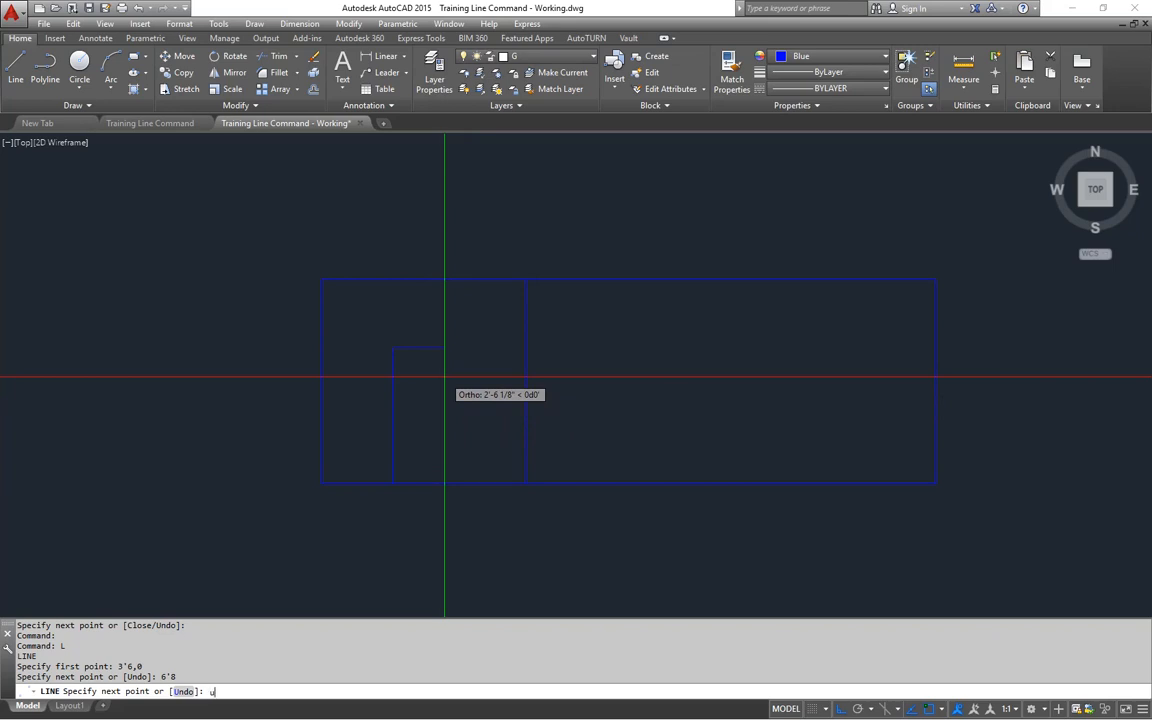
text(u)
key(Return)
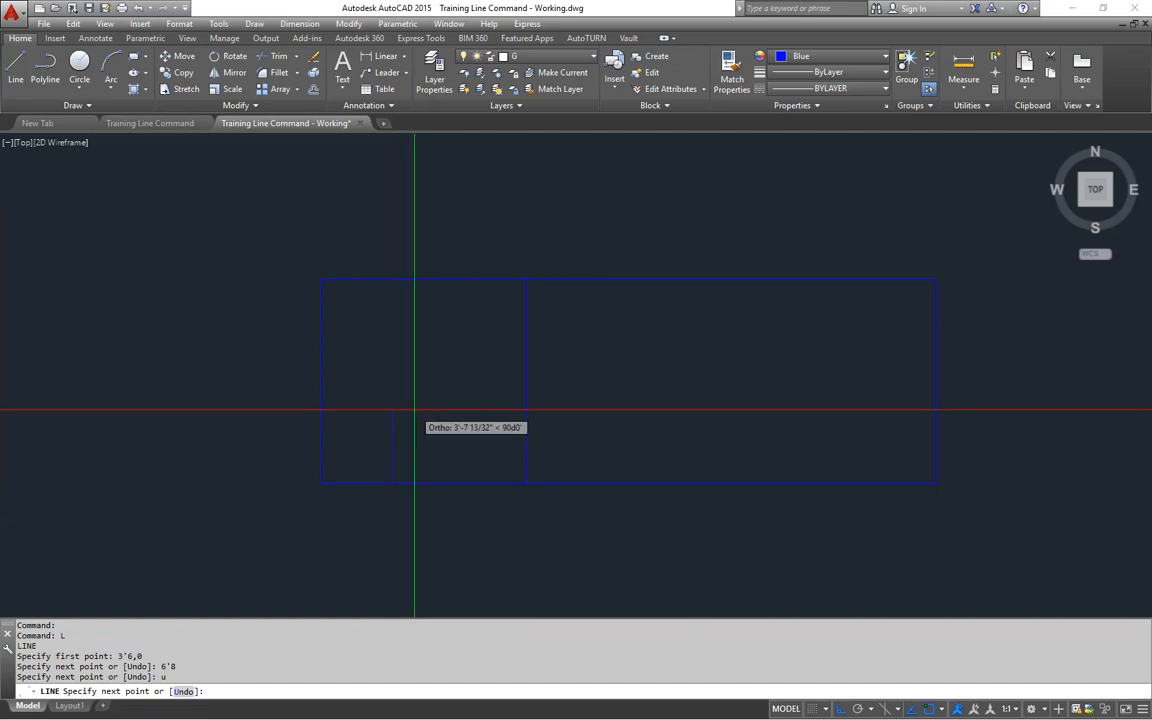
Draw the door's left side with relative coordinates @0,6'8 and continue its top edge 3' to the right
text(@0,6'8)
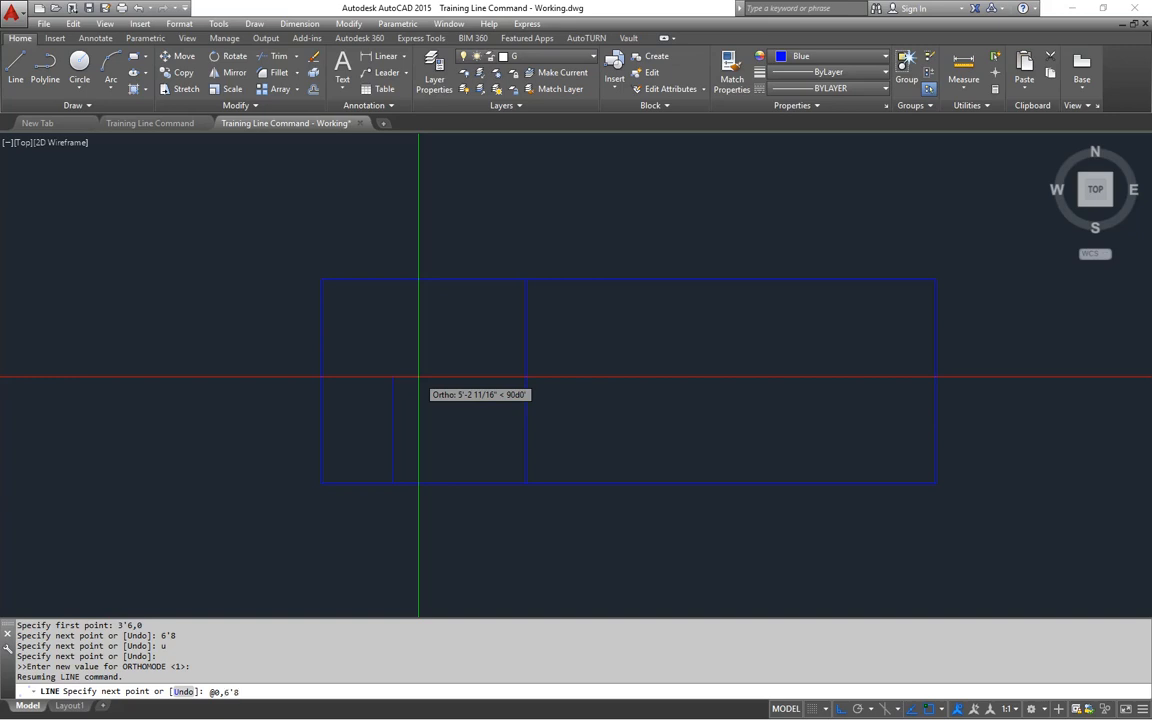
key(Return)
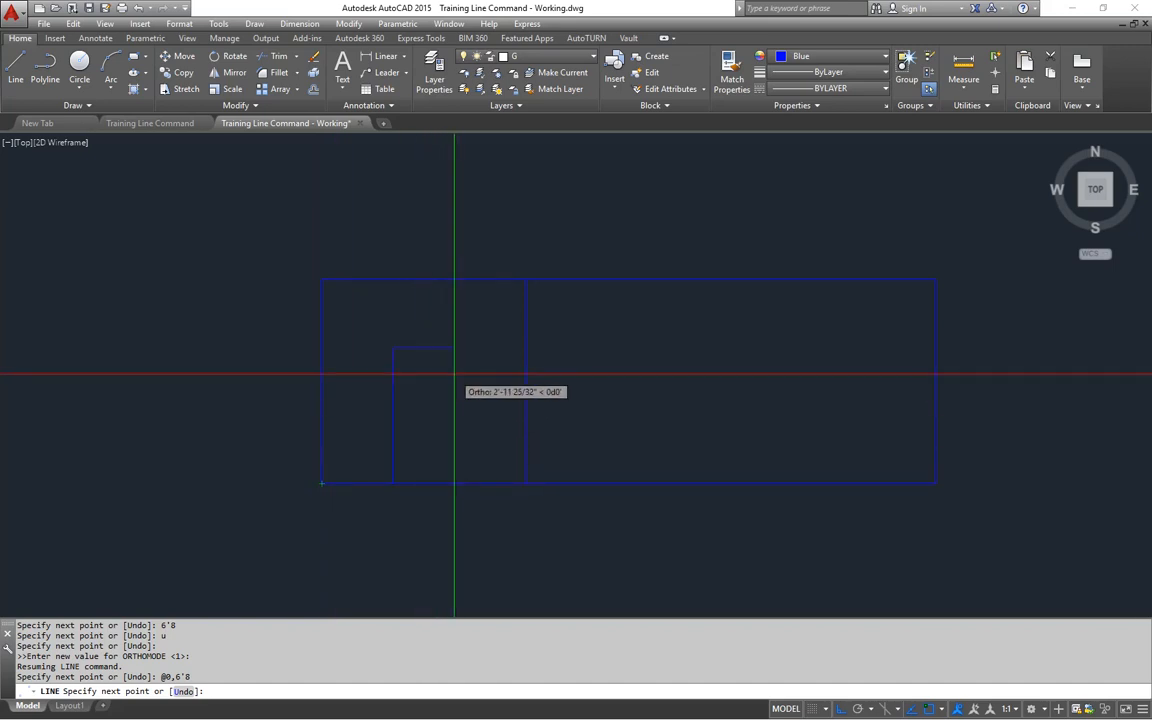
key(Return)
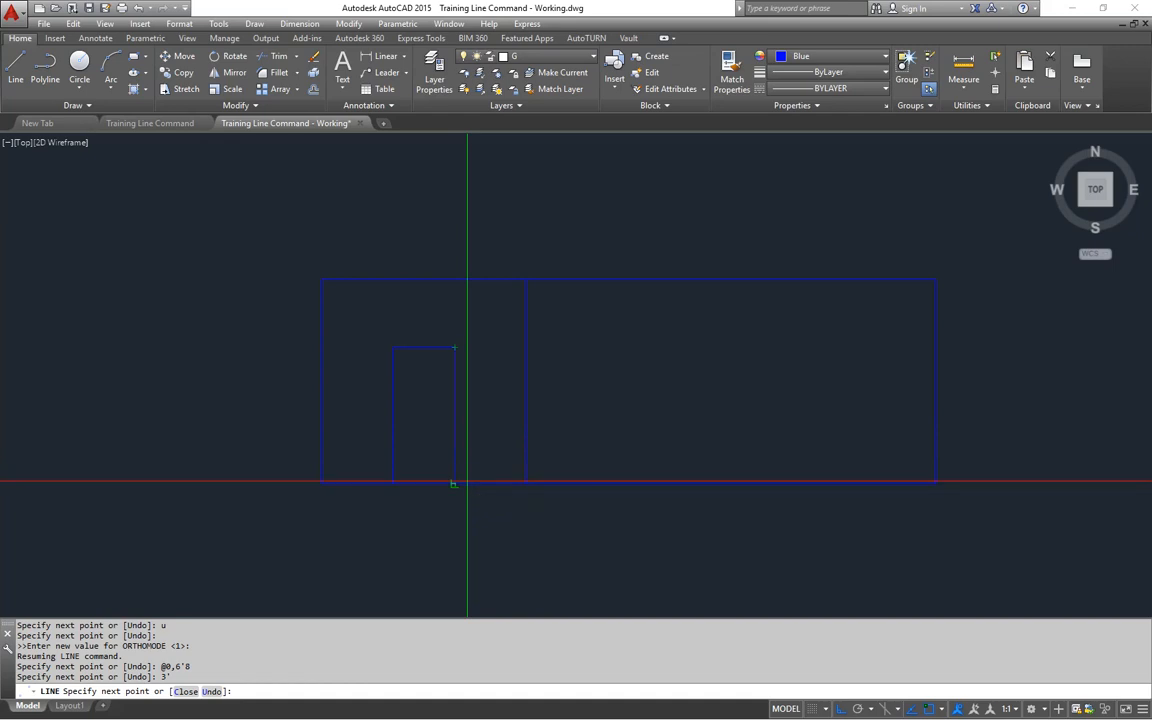
Try the door's right side first snapped to the base line, then as a 6'8 segment straight down, undoing each attempt
click(455, 483)
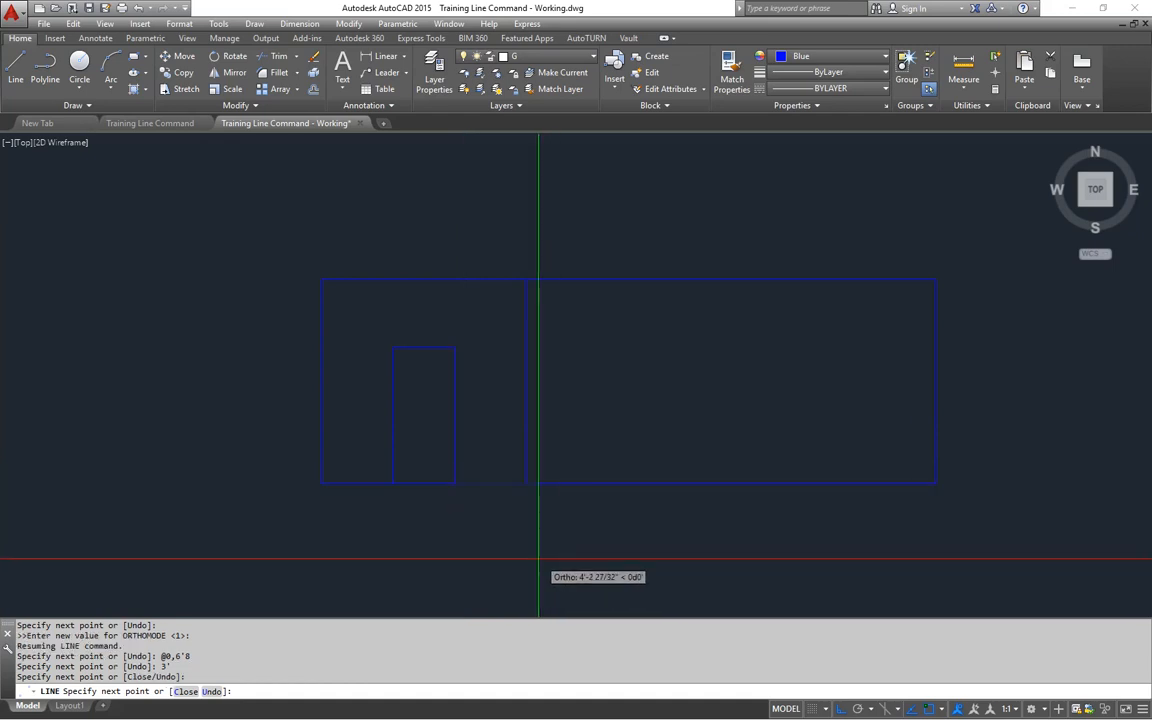
text(u)
key(Return)
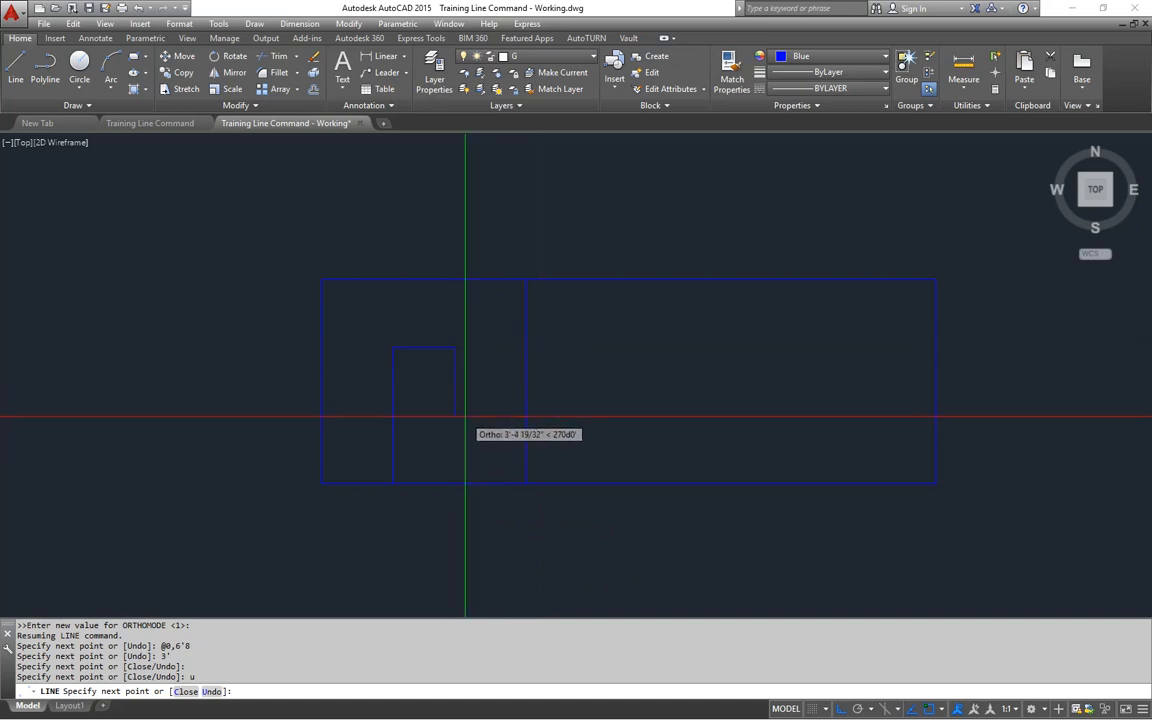
text(6'8)
key(Return)
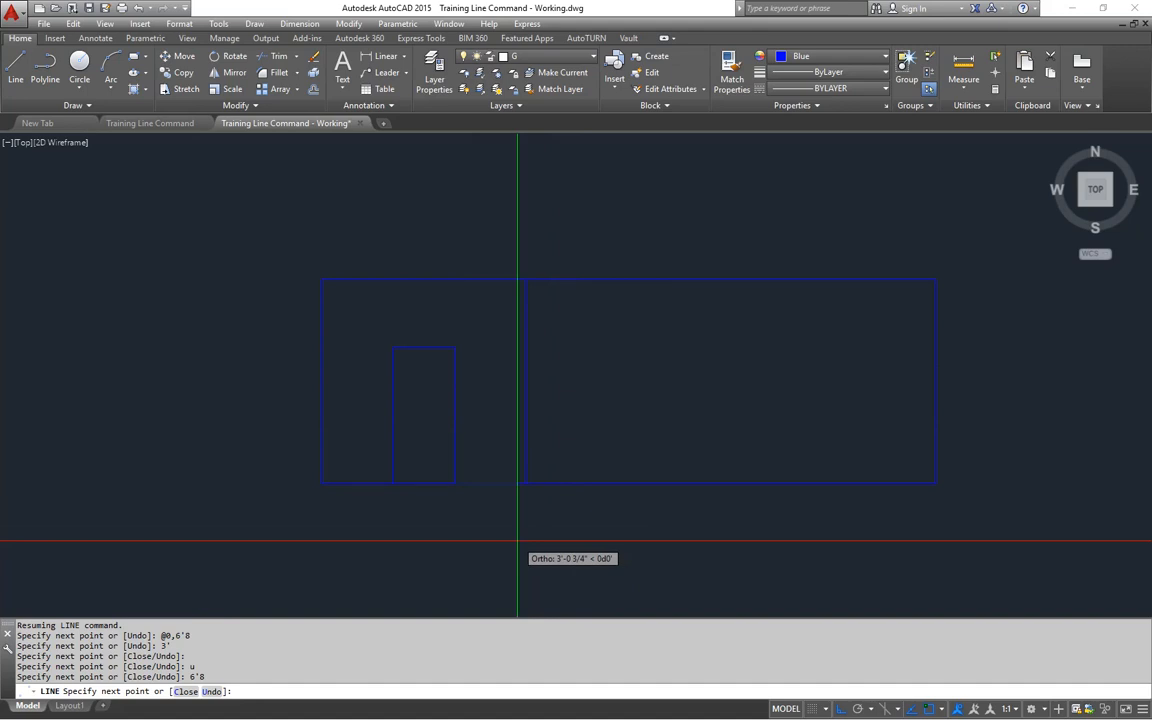
key(Return)
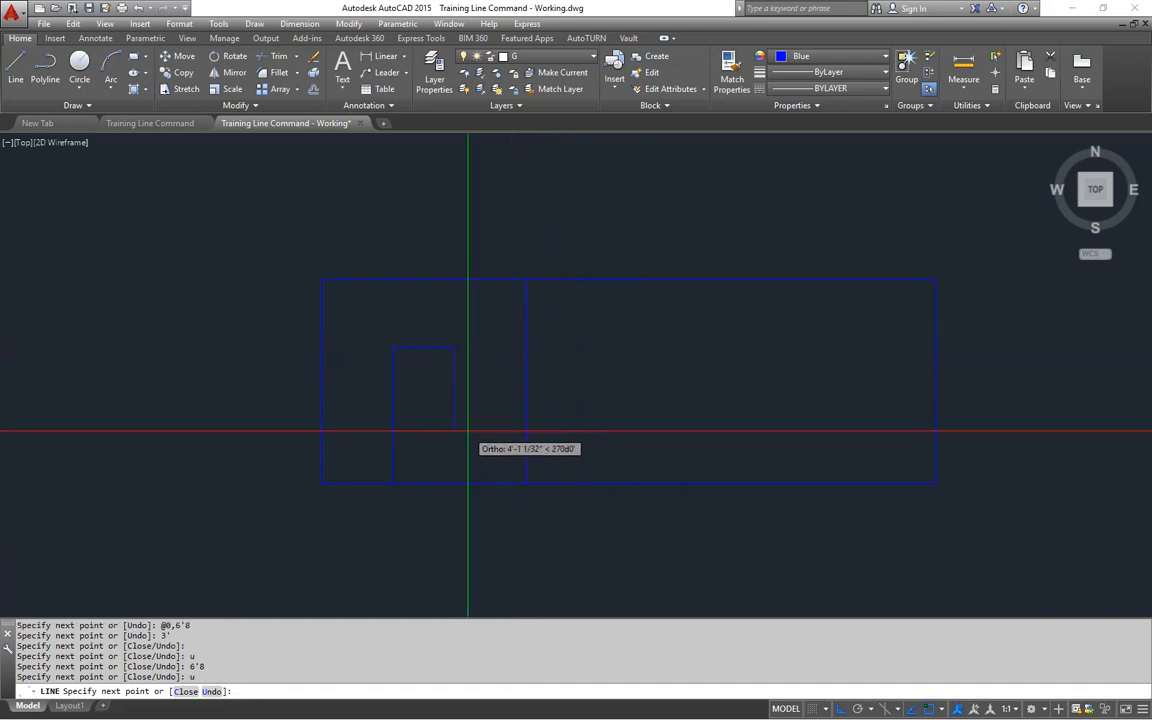
Draw the door's right side down to the base line with relative coordinates @0,-6'8 and end the line
key(F8)
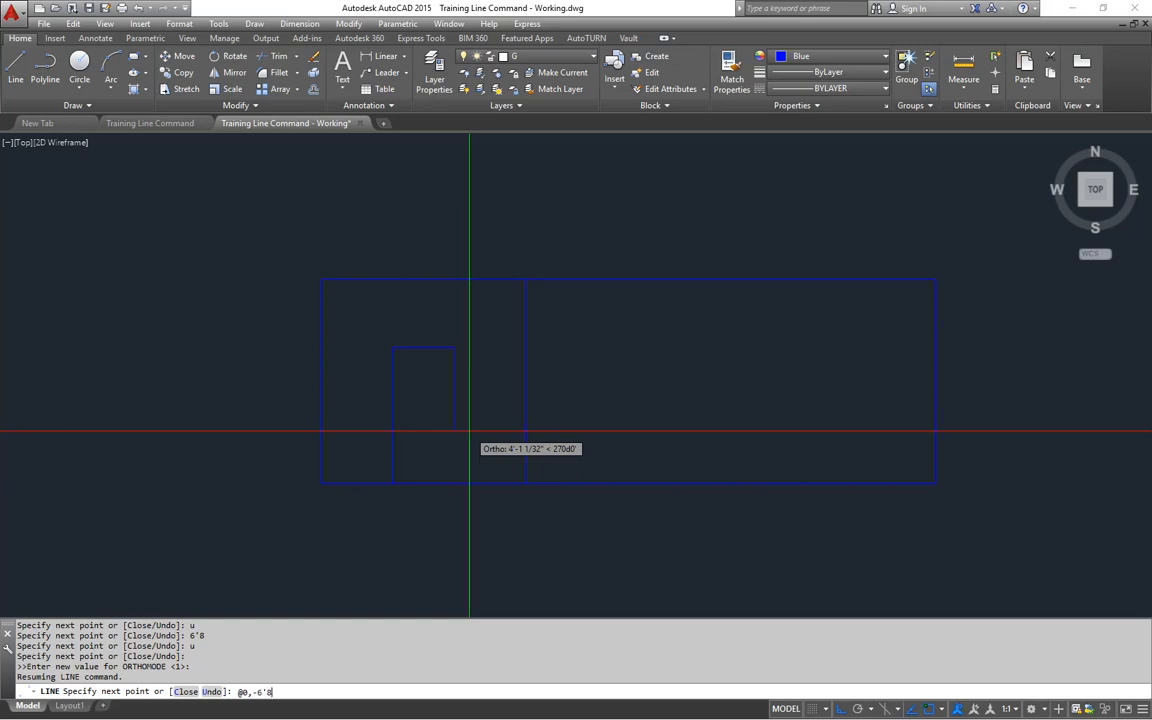
key(Return)
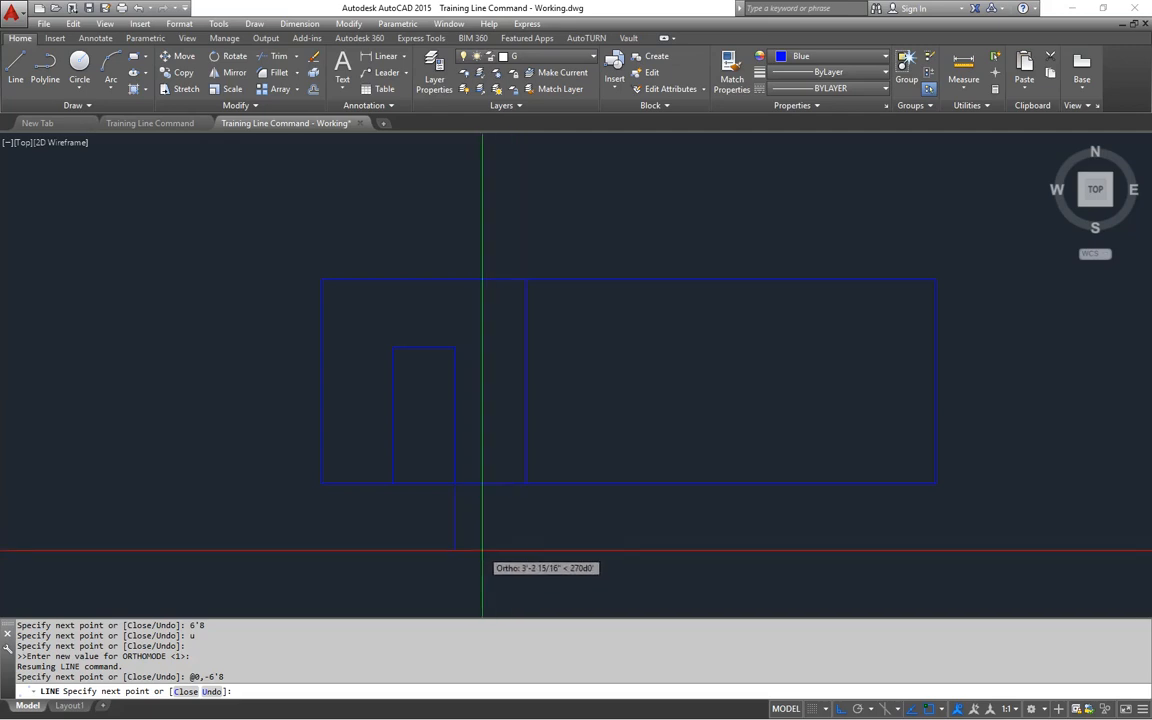
key(Return)
middle_drag(630, 527, 566, 527)
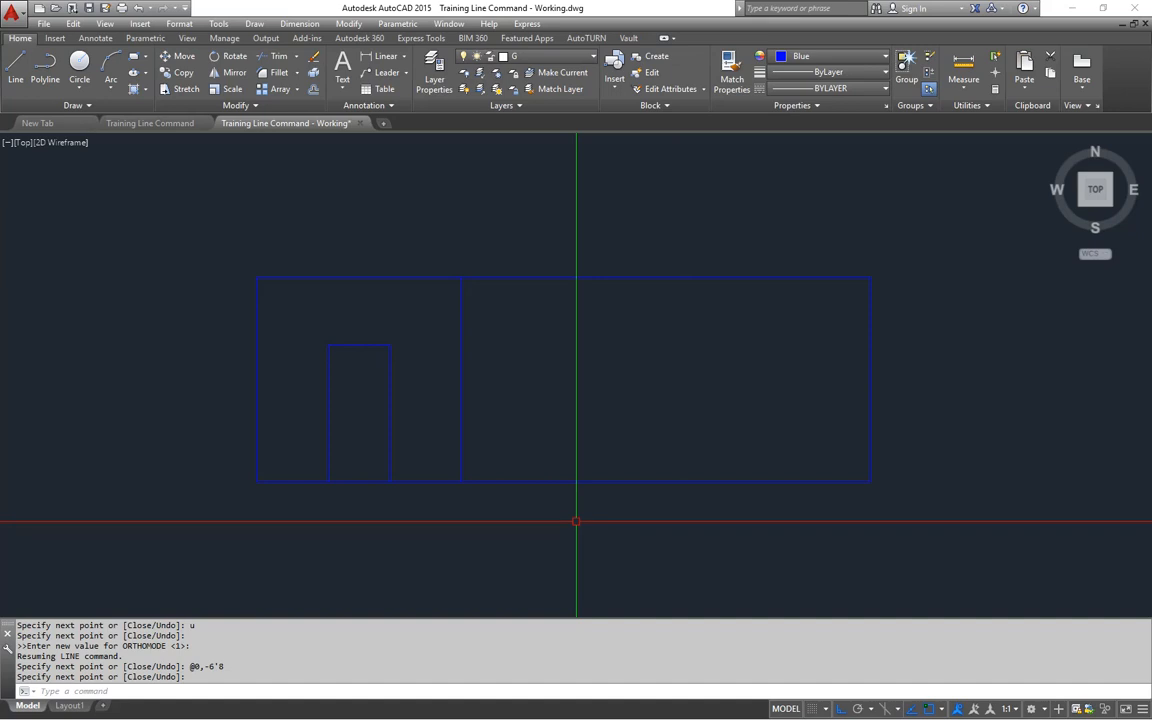
Check the window dimensions in the reference drawing, then draw the first window's top edge from 14',6'8, 3' to the right in the working drawing
click(155, 123)
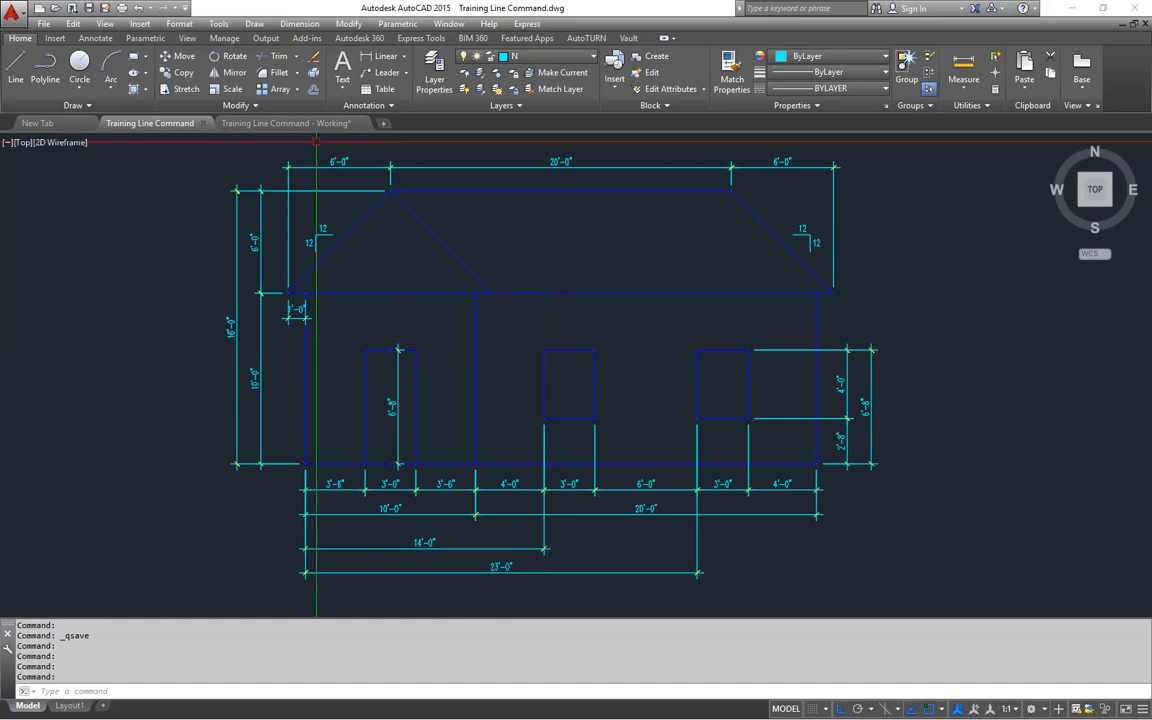
click(308, 124)
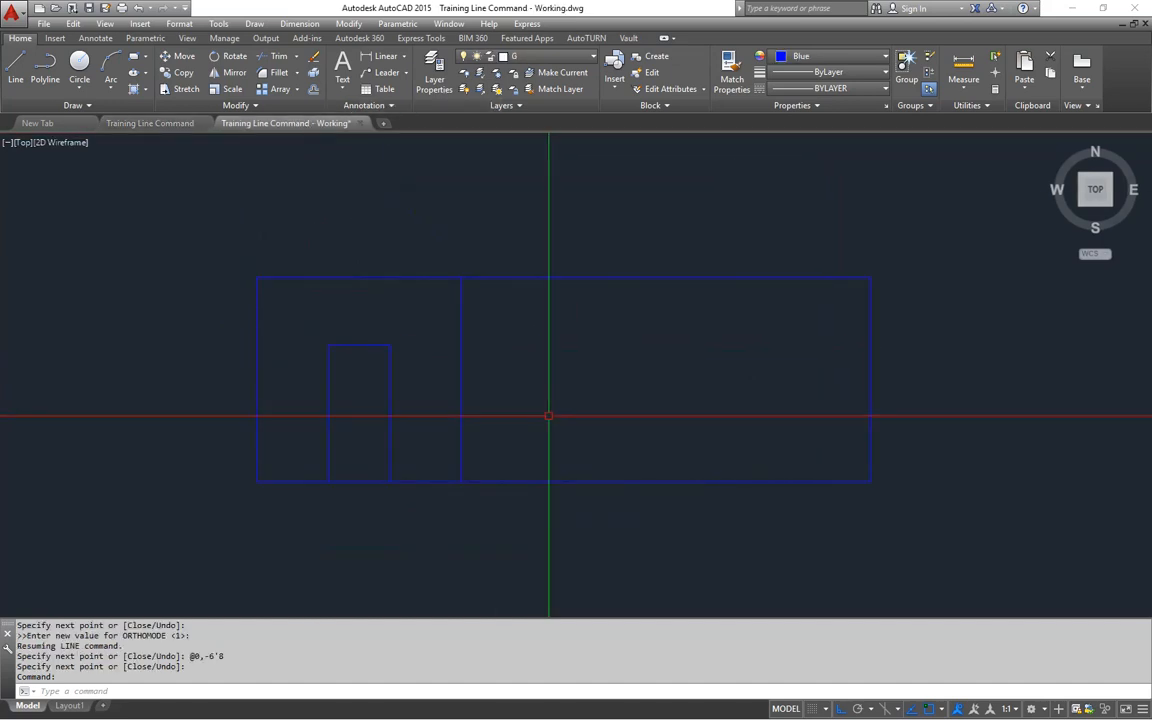
text(l)
key(Return)
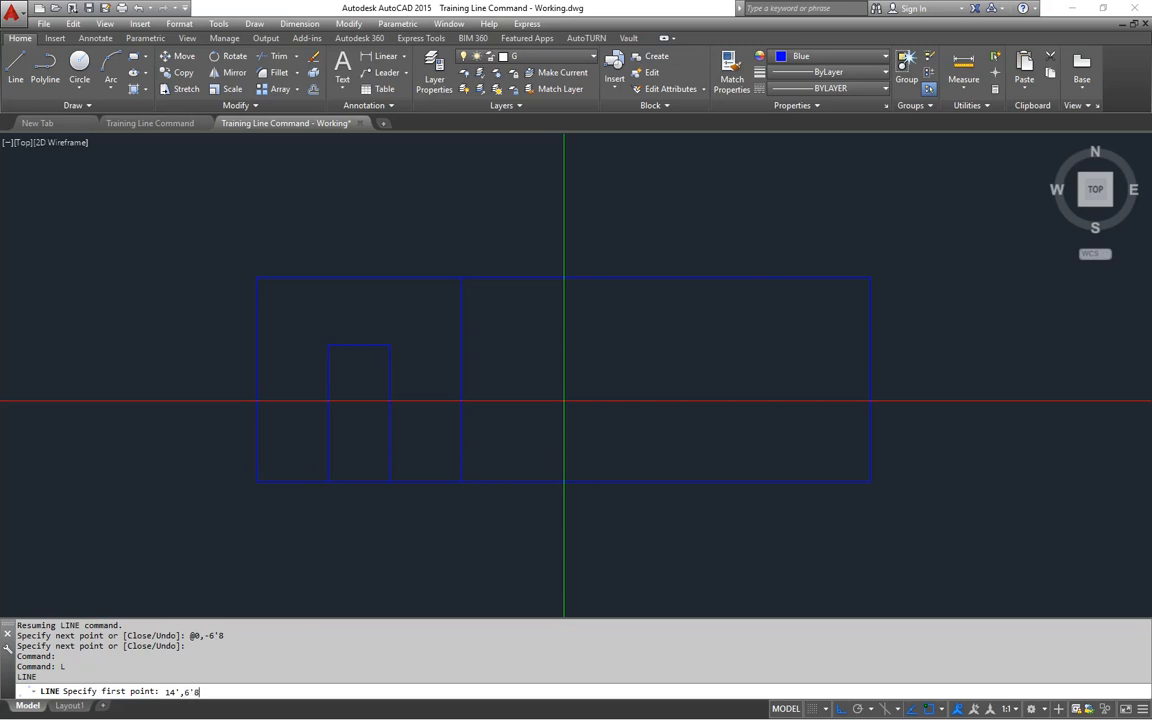
key(Return)
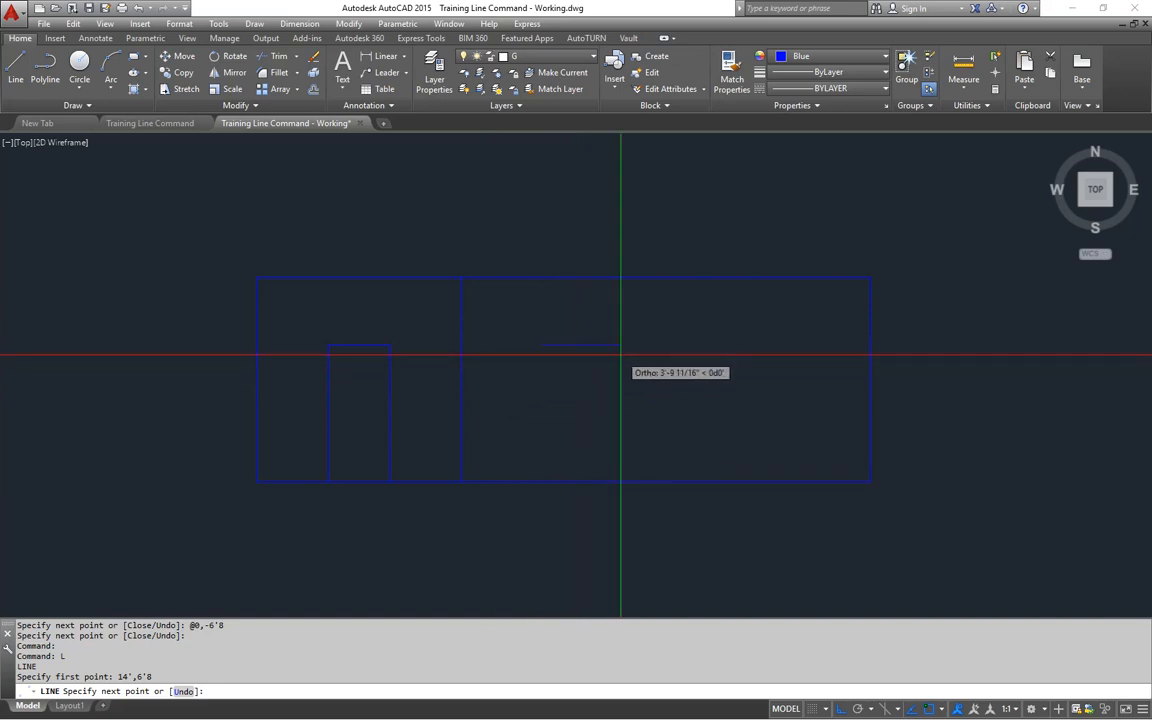
key(Return)
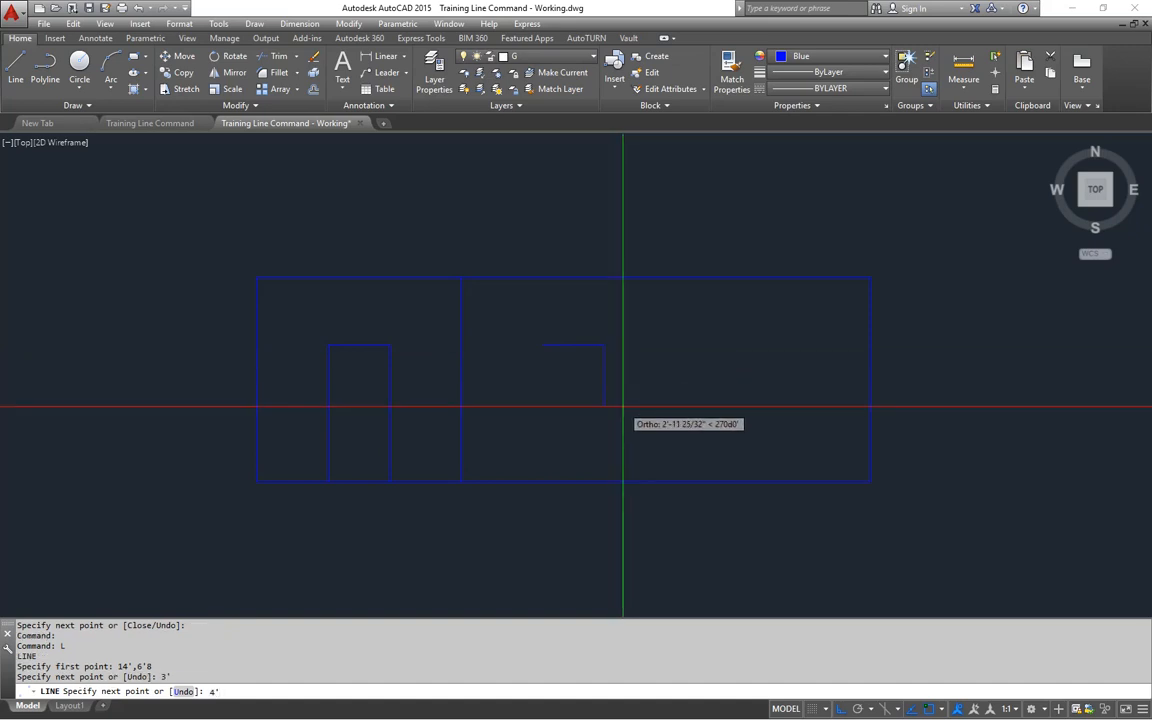
Continue the first window's outline 4' down and 3' to the left, and close it
text(4')
key(Return)
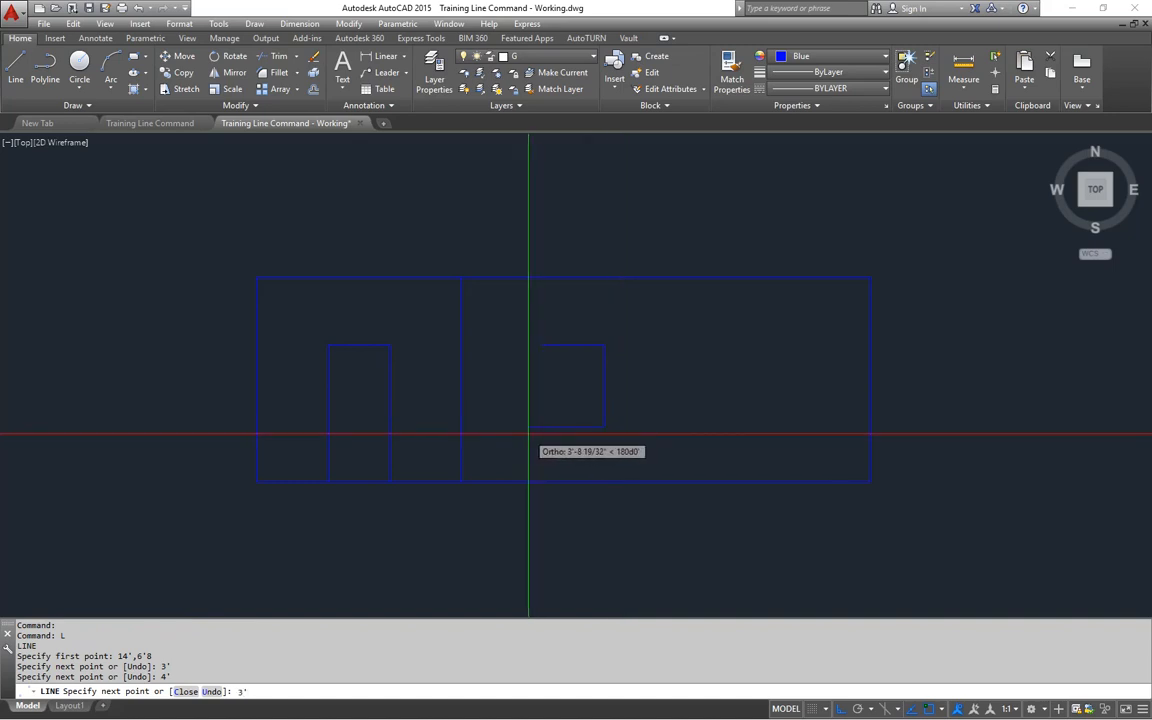
text(3')
key(Return)
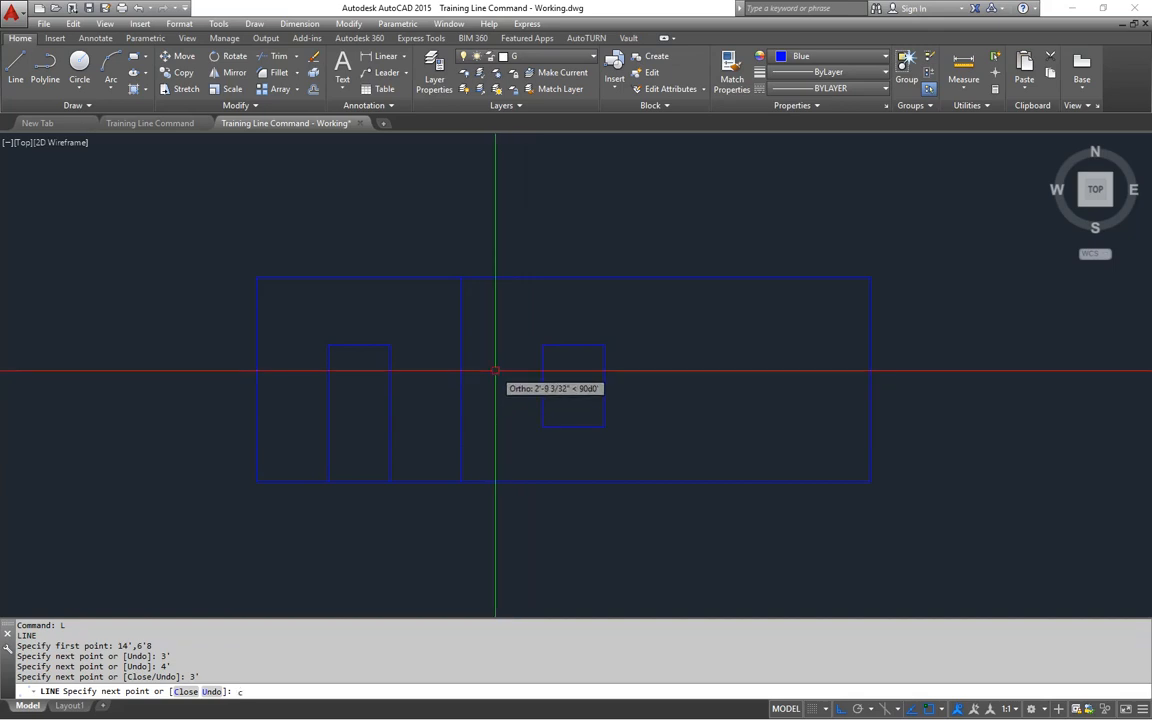
text(c)
key(Return)
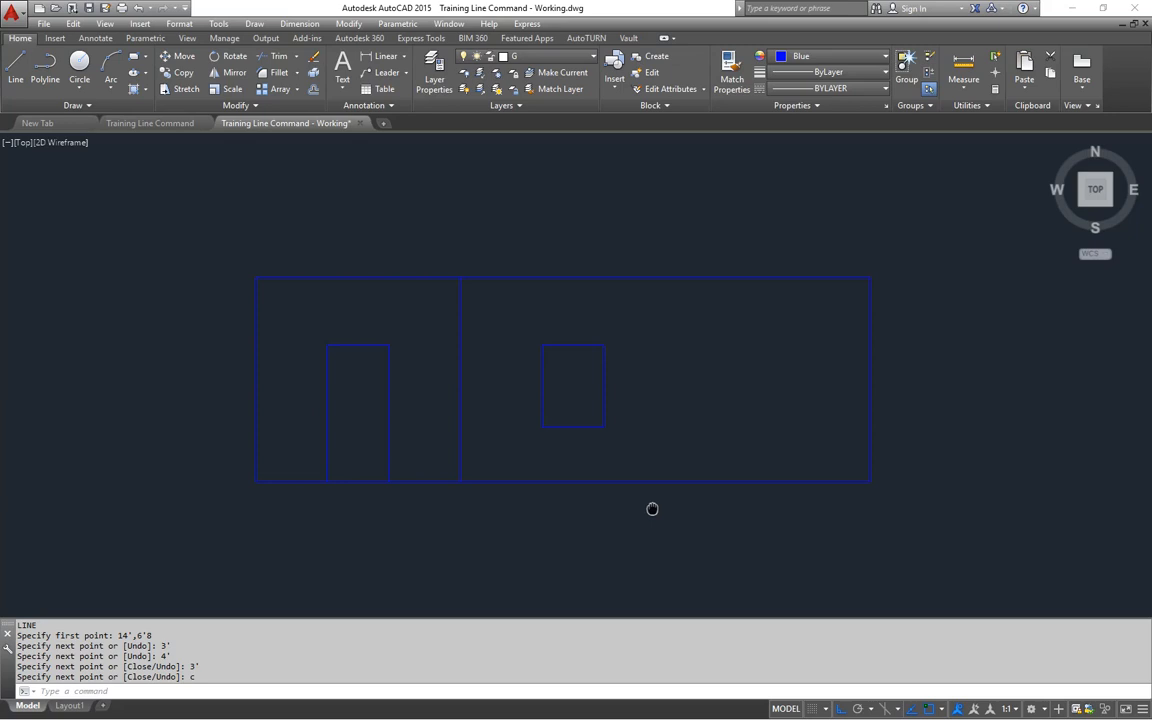
Check the second window's dimensions in the reference drawing, then draw its top edge from 23',6'8, 36" to the right in the working drawing
click(159, 123)
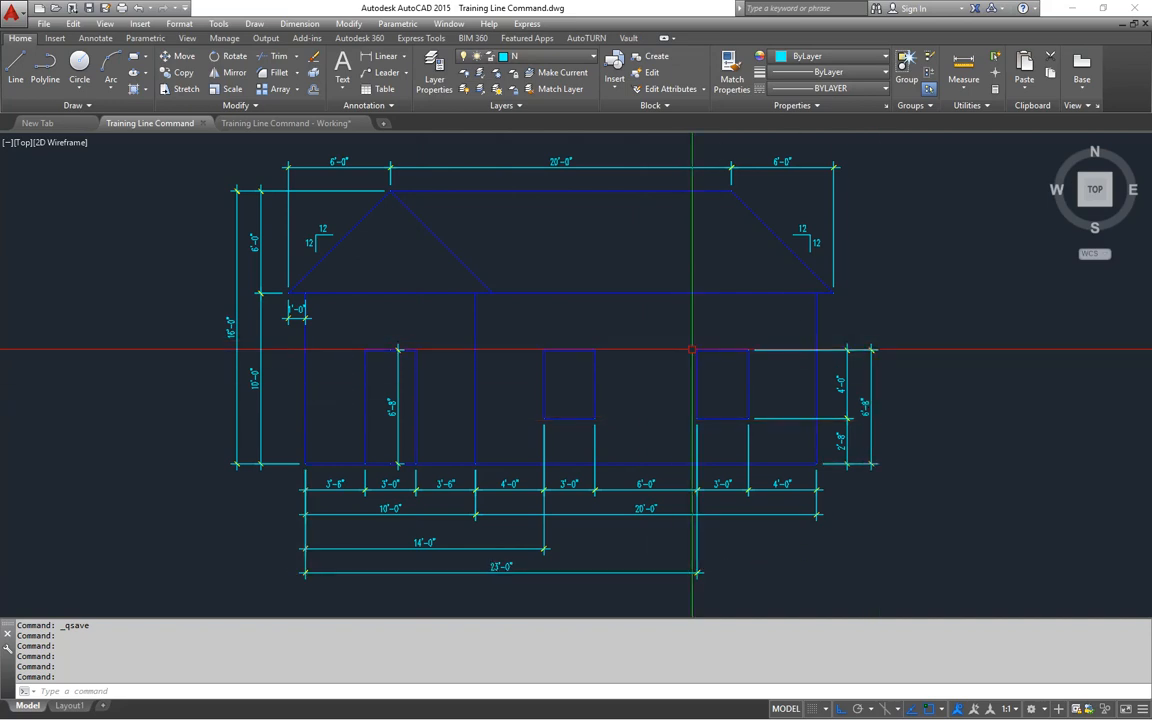
click(268, 123)
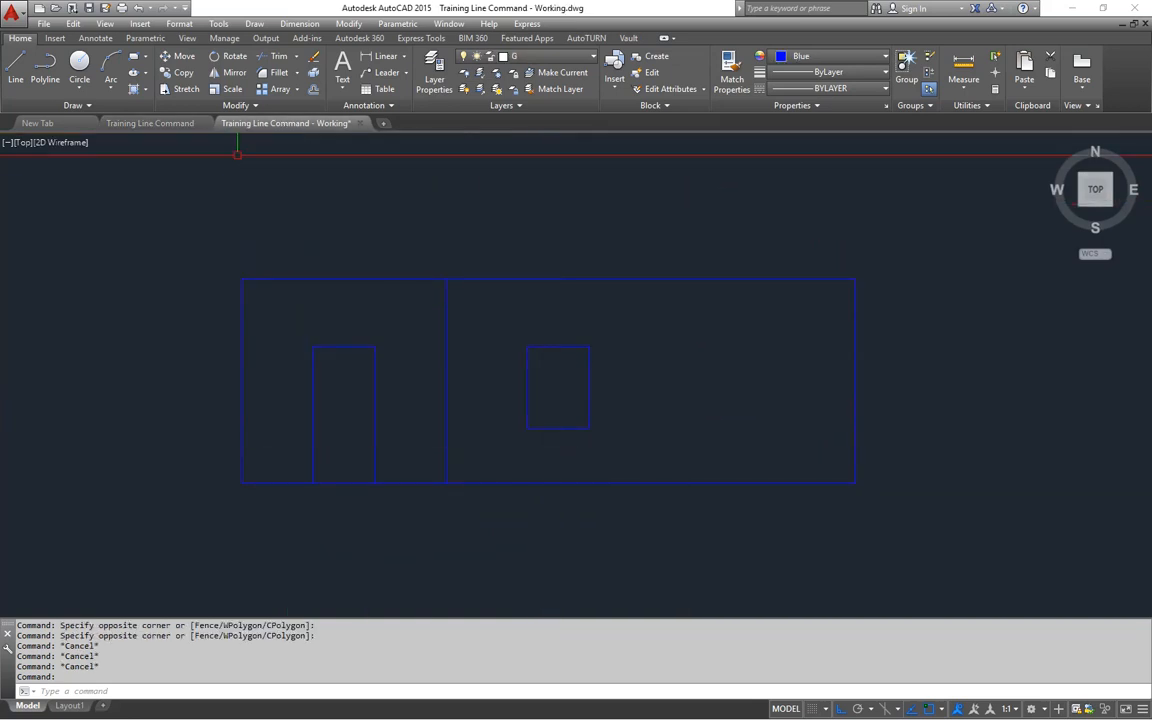
click(178, 124)
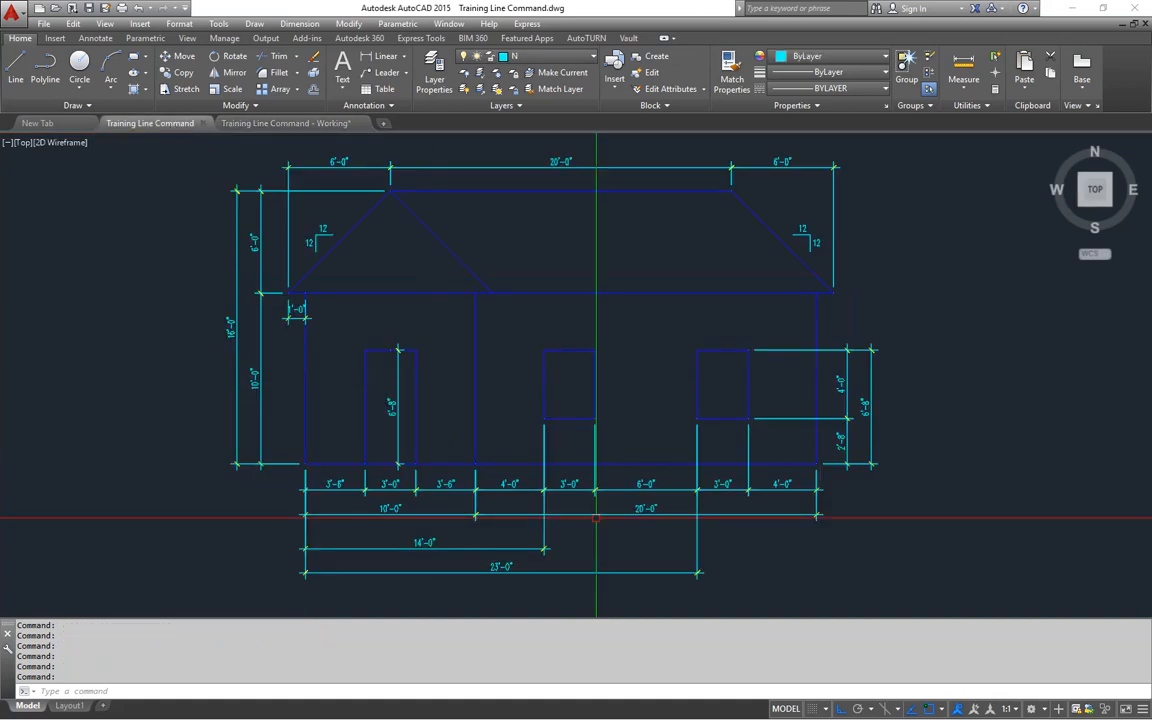
click(288, 123)
text(l)
key(Return)
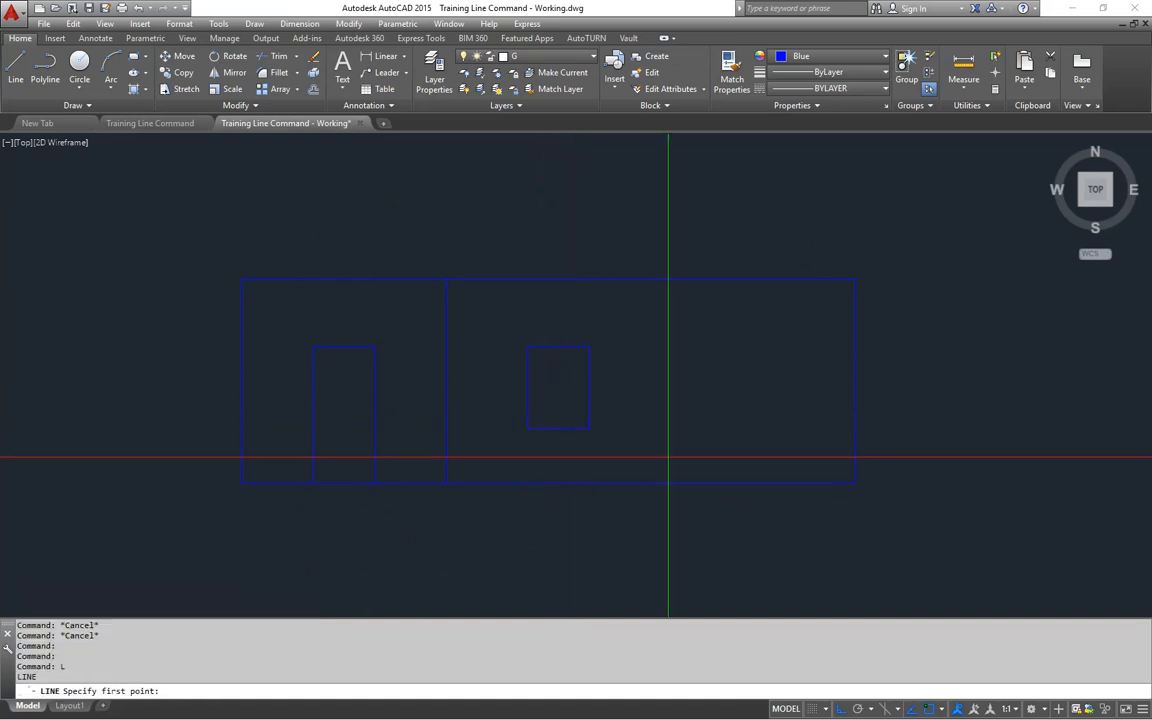
text(23')
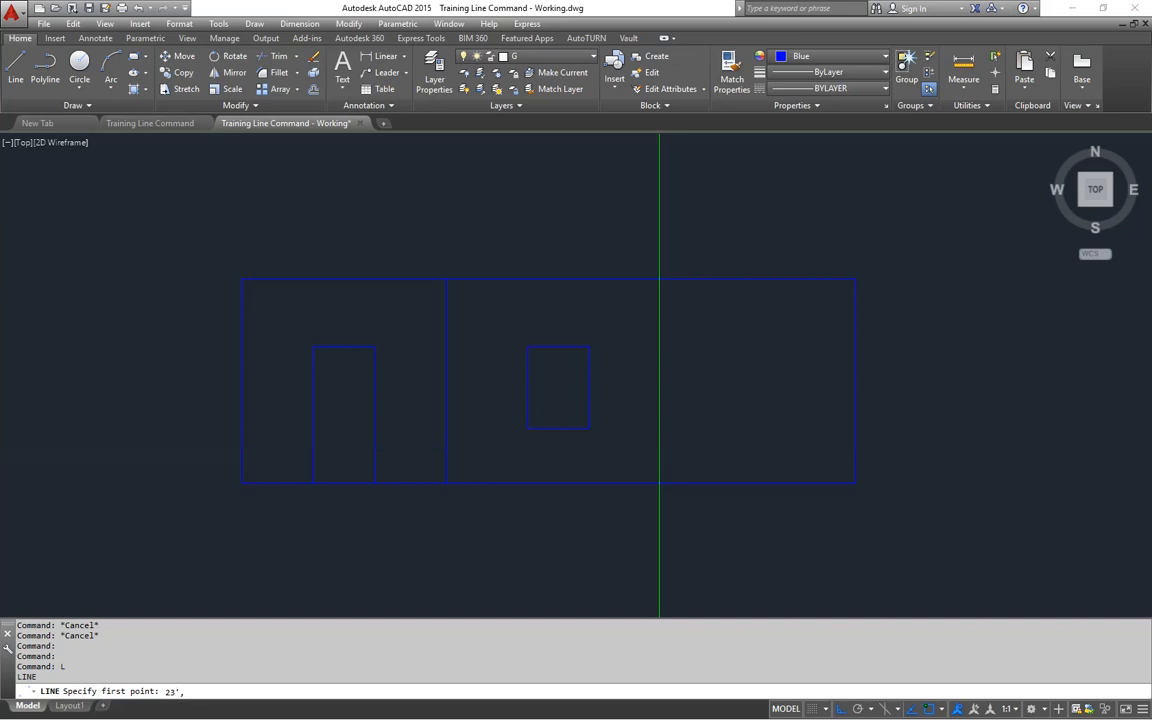
text(,6'8)
key(Return)
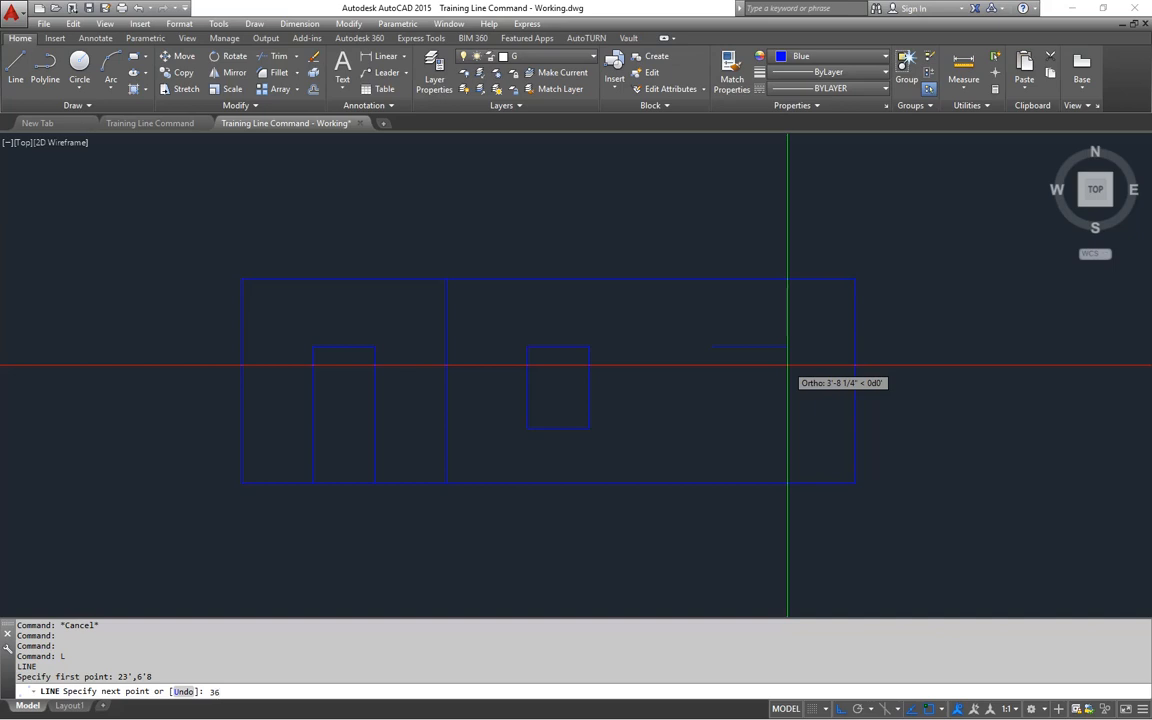
key(Return)
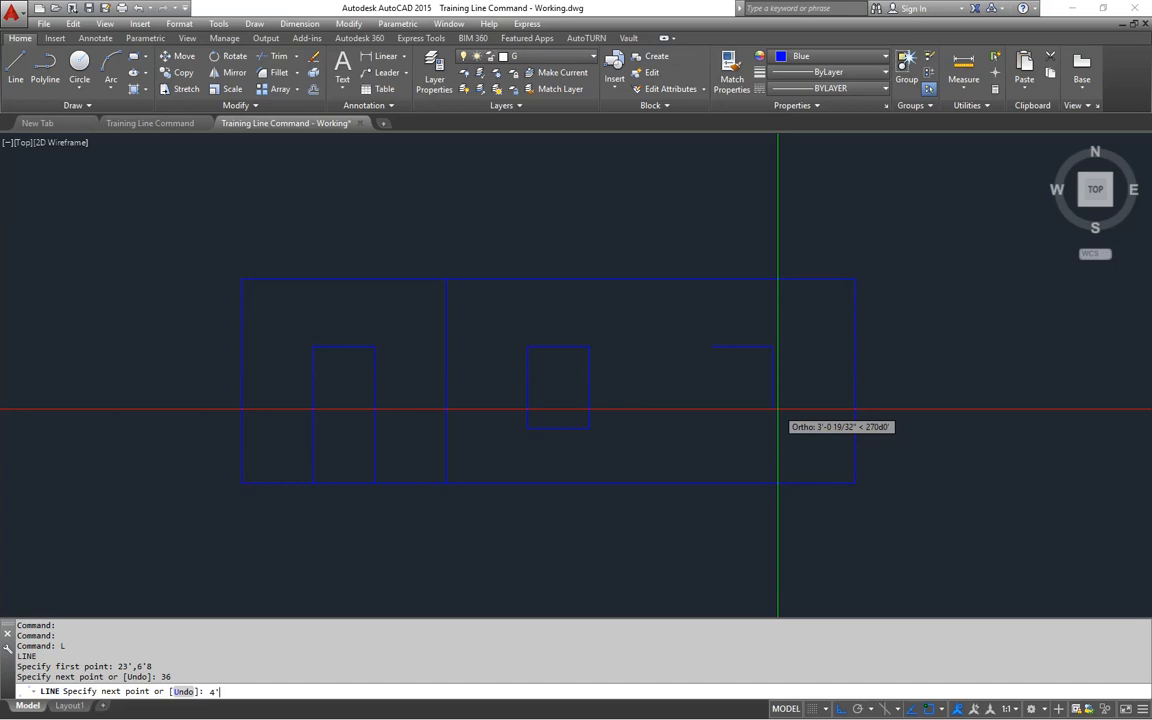
Continue the second window's outline 4' down and 36" to the left, and close it
text(4')
key(Return)
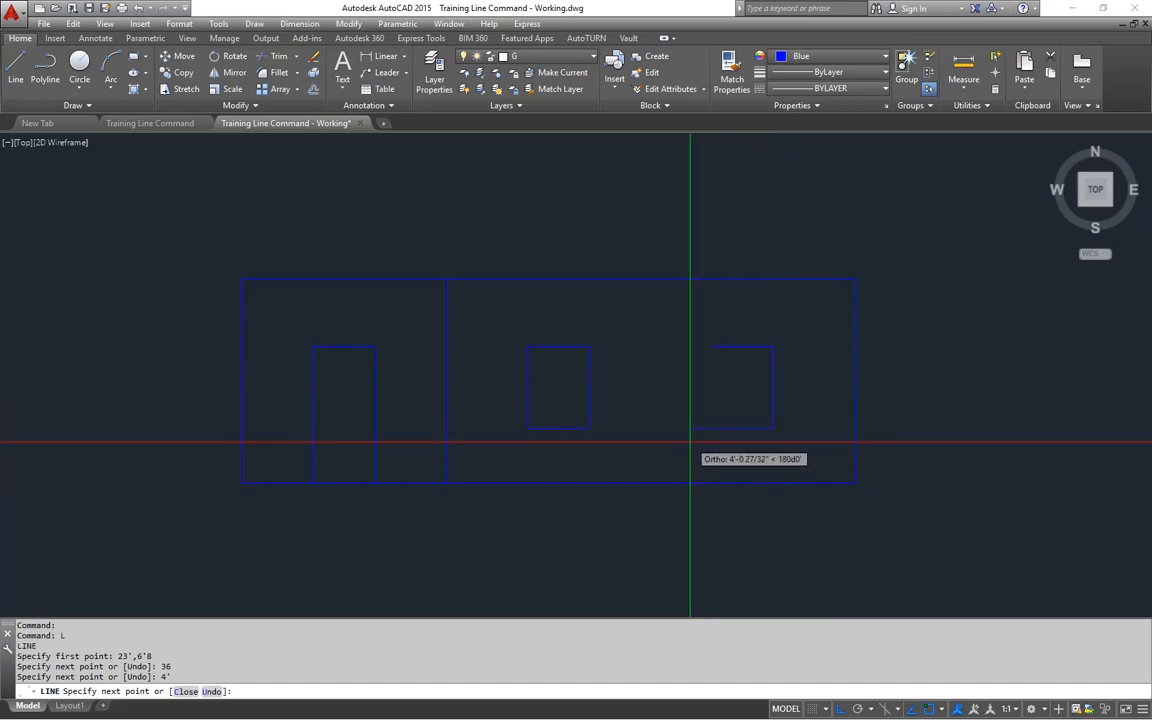
text(36)
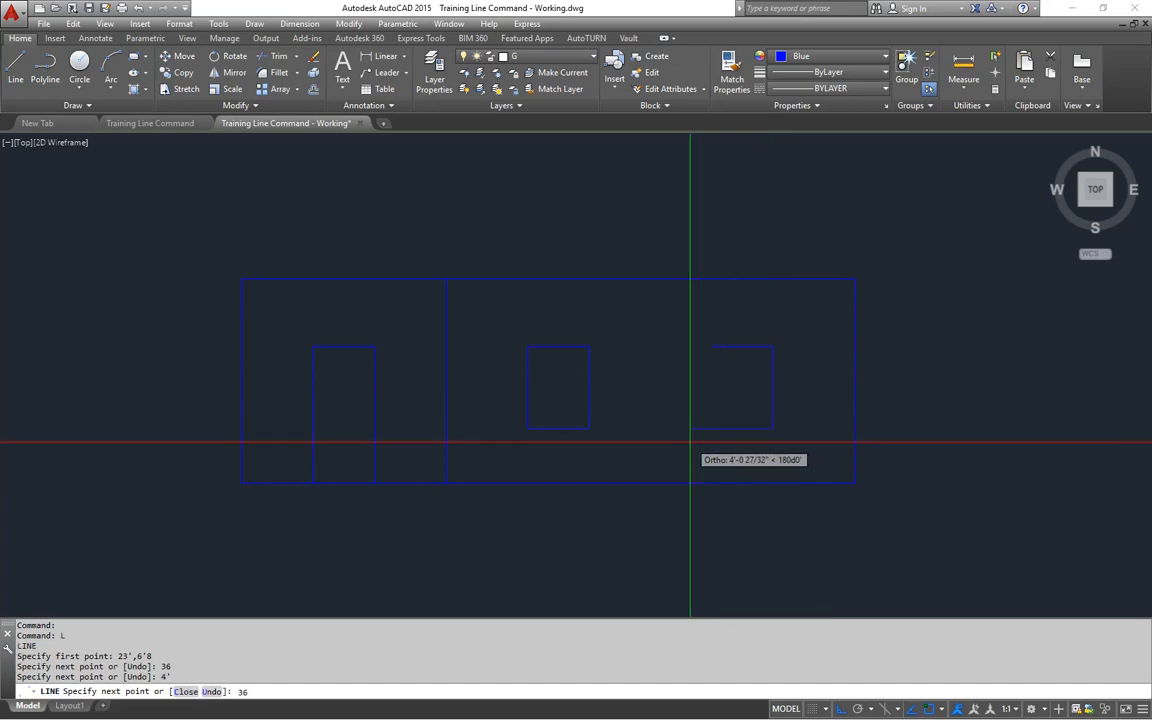
key(Return)
text(c)
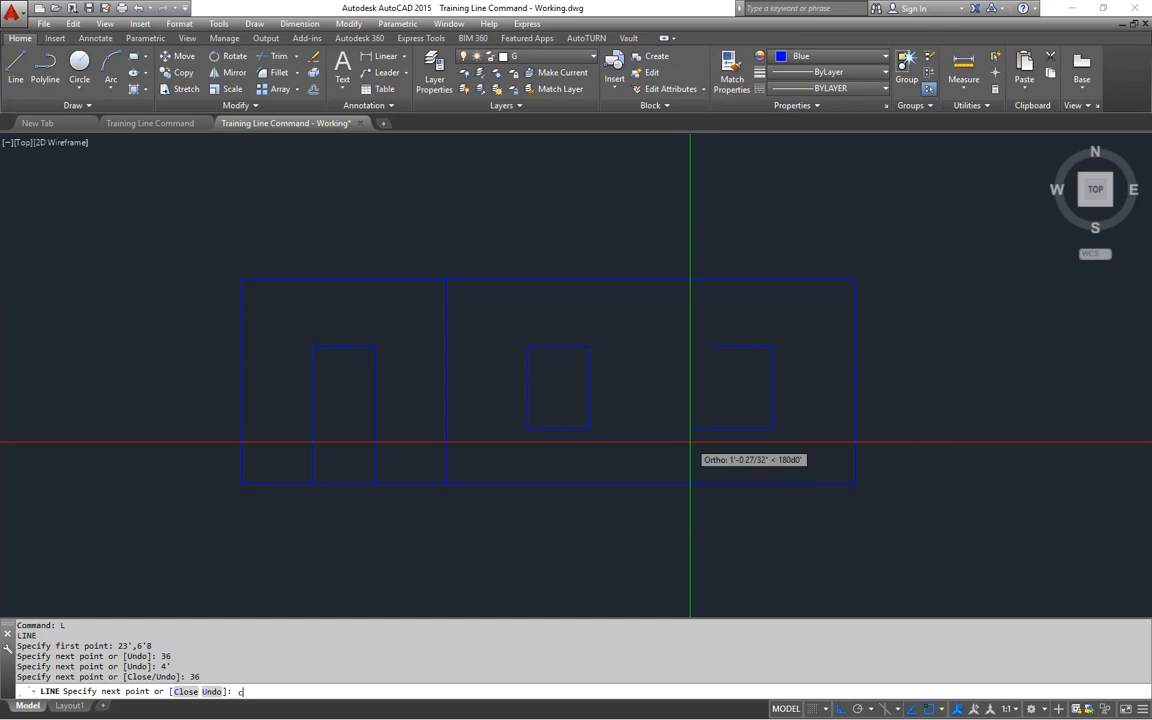
key(Return)
middle_drag(657, 365, 655, 378)
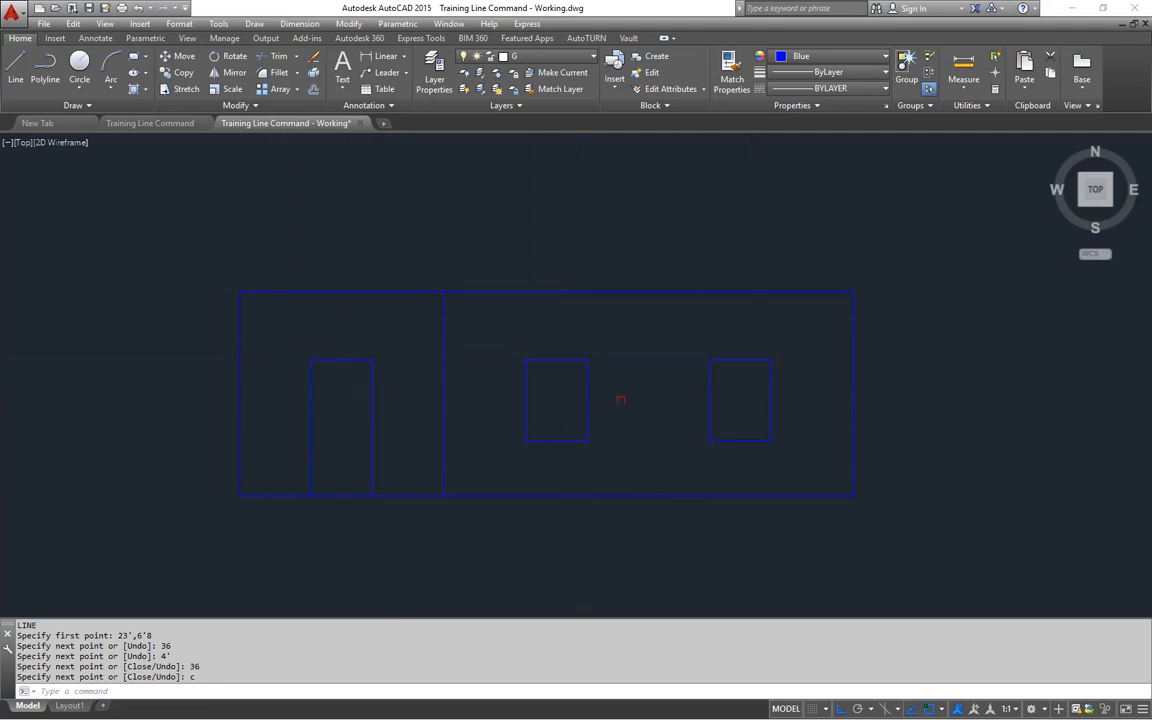
Check the roof dimensions in the reference drawing, then draw a 12" eave overhang leftward from the wall's upper-left corner in the working drawing
click(150, 123)
middle_drag(409, 343, 415, 359)
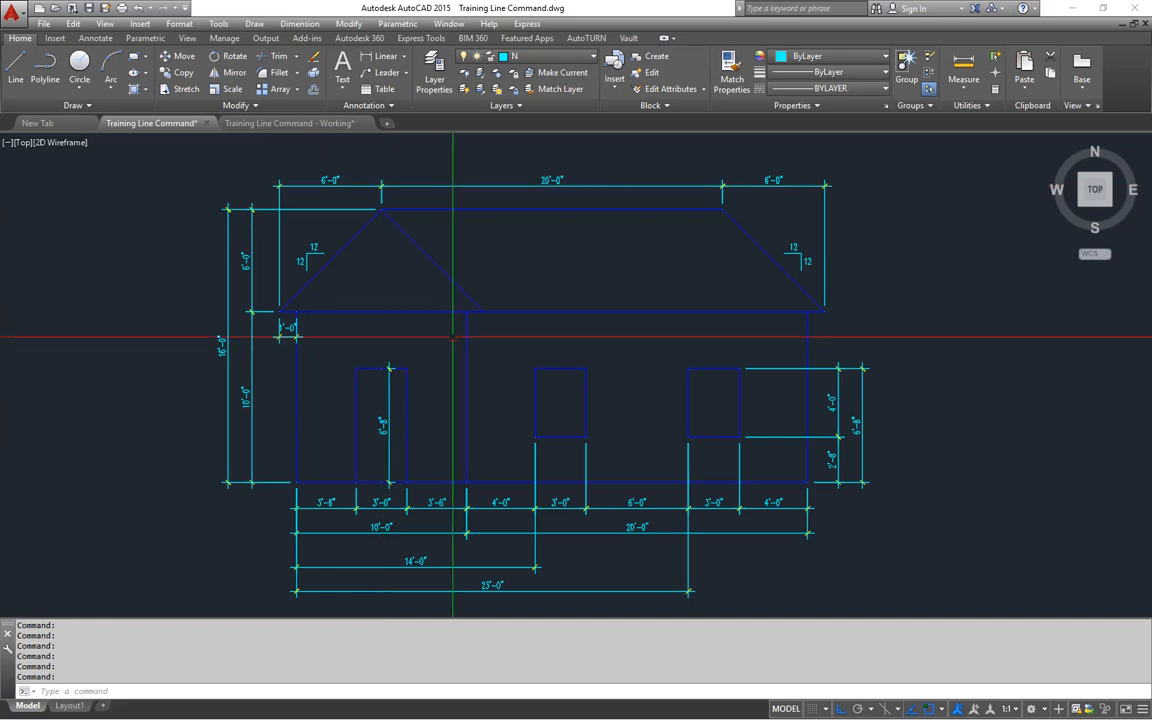
click(333, 123)
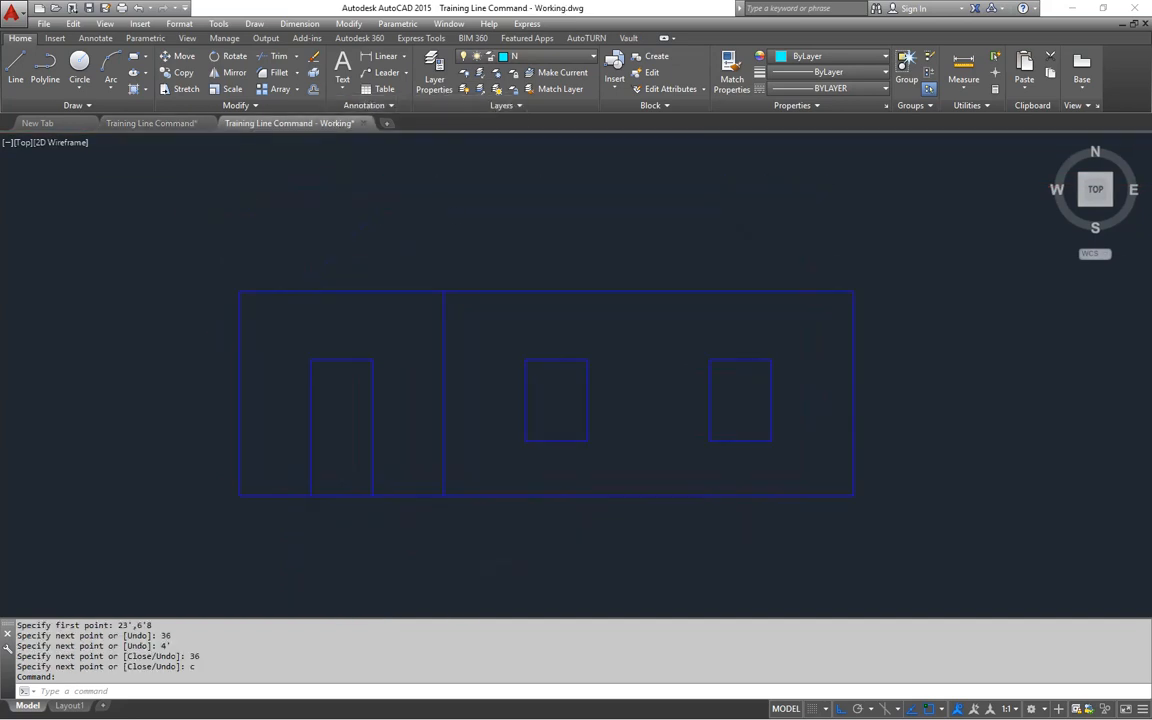
text(L)
key(Return)
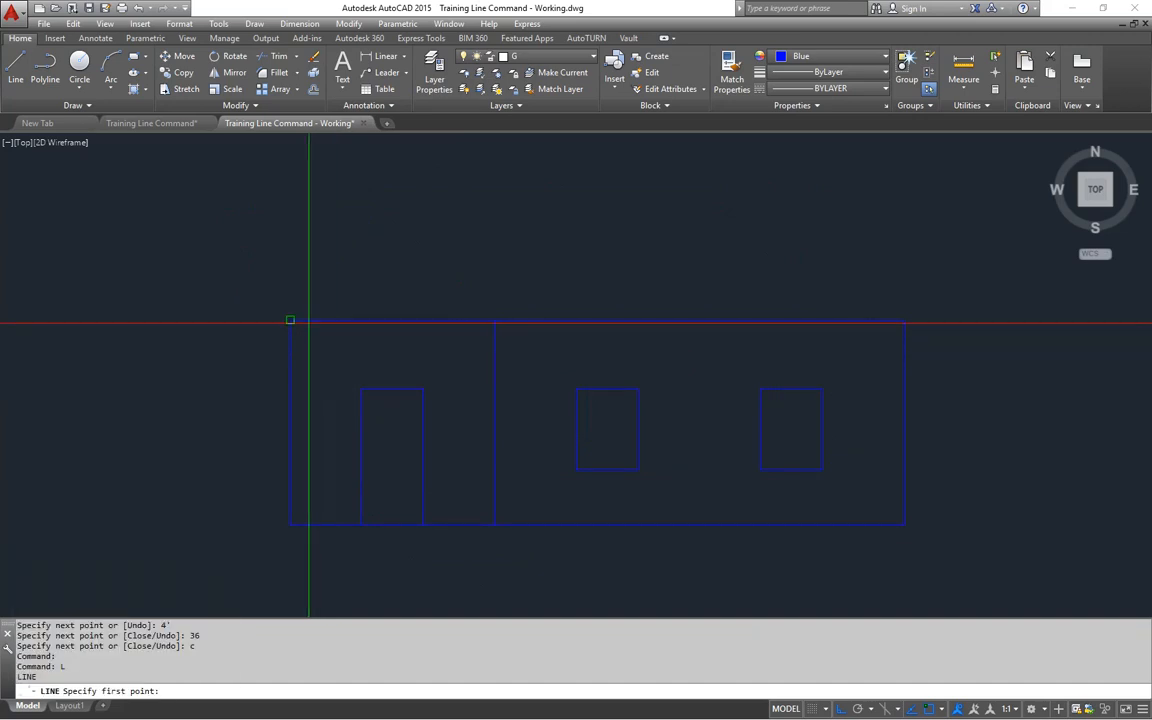
click(308, 320)
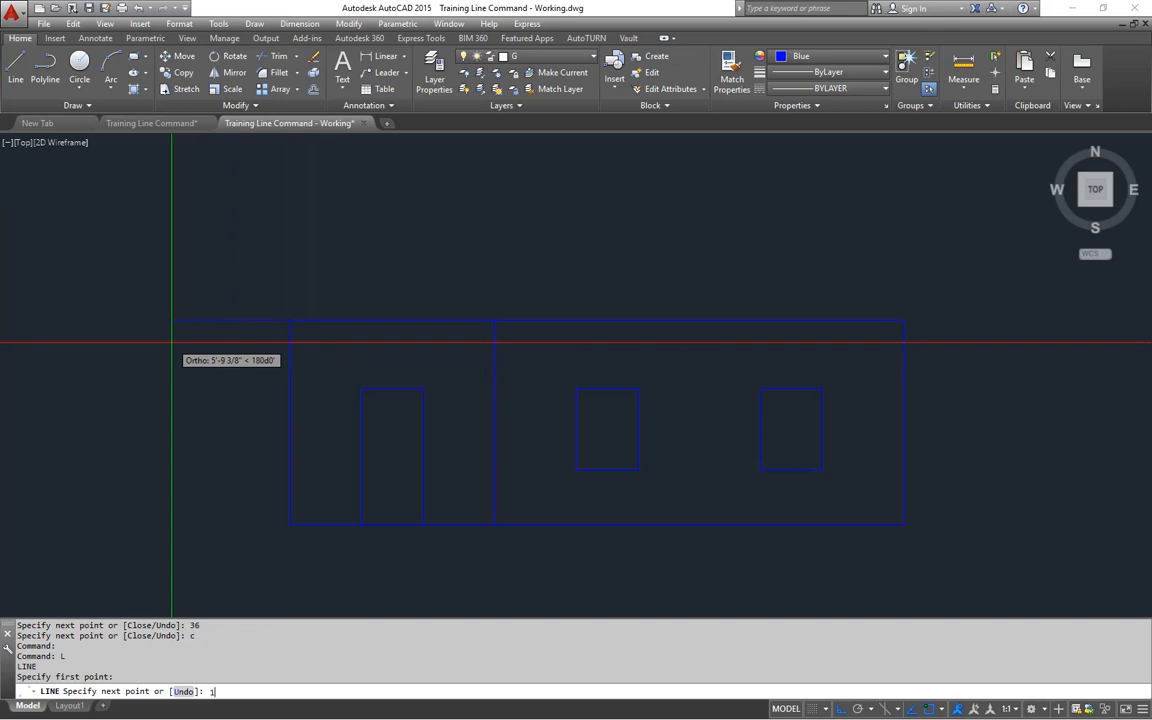
key(Return)
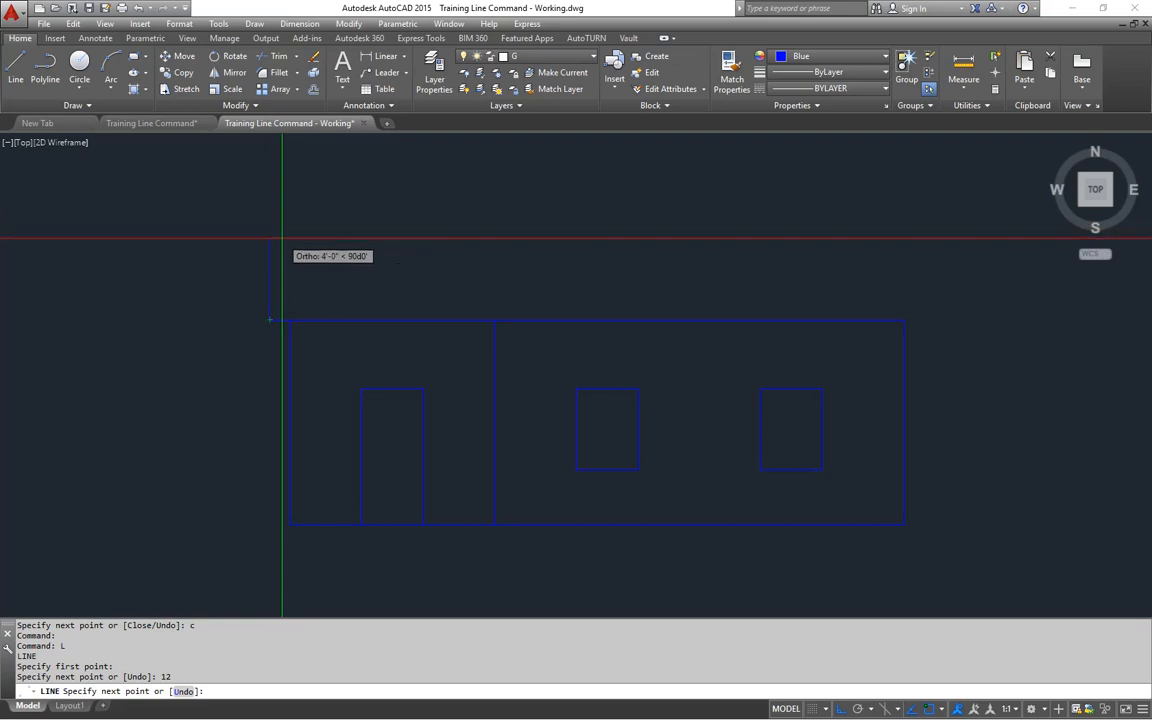
Draw the gable's two slopes from the eave end with relative coordinates @6',6' and @6',-6', and end the line
text(@)
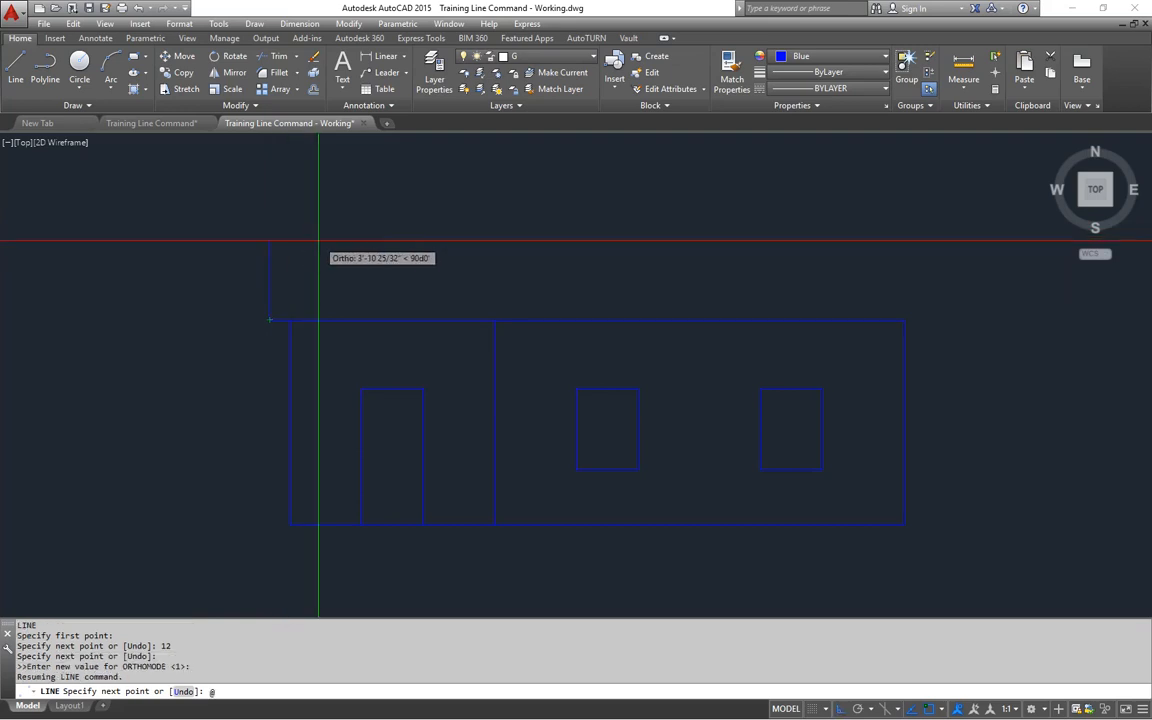
text(6',6')
key(Return)
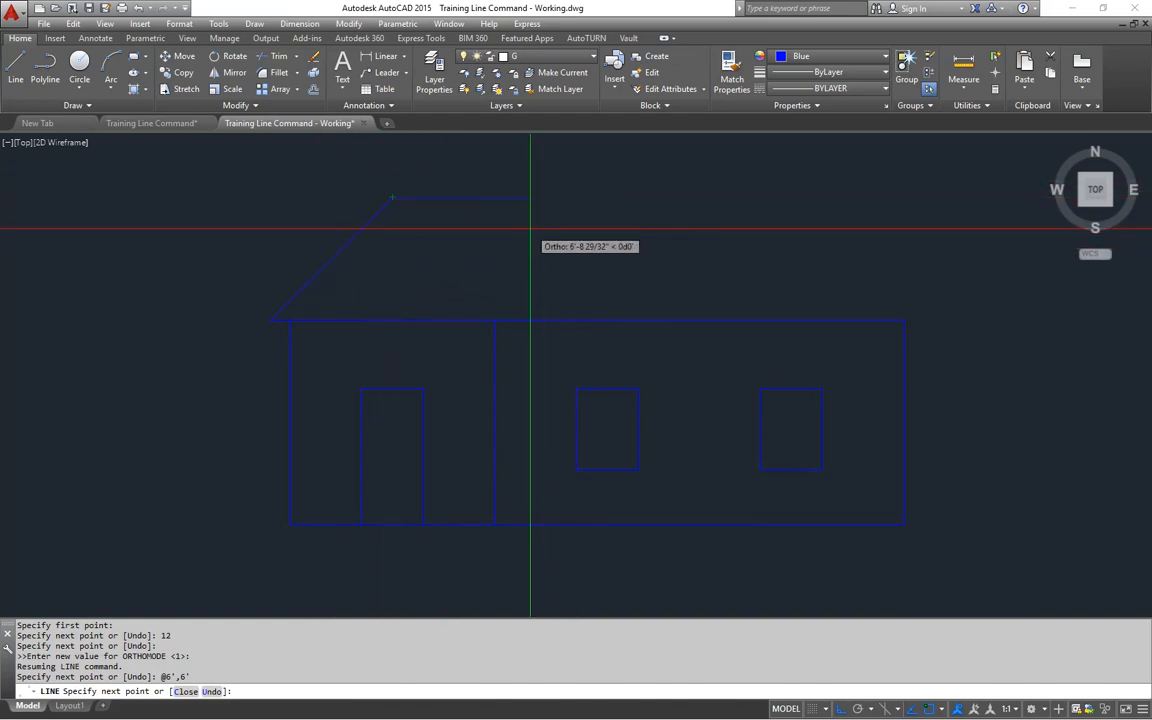
key(F8)
text(@6',-6)
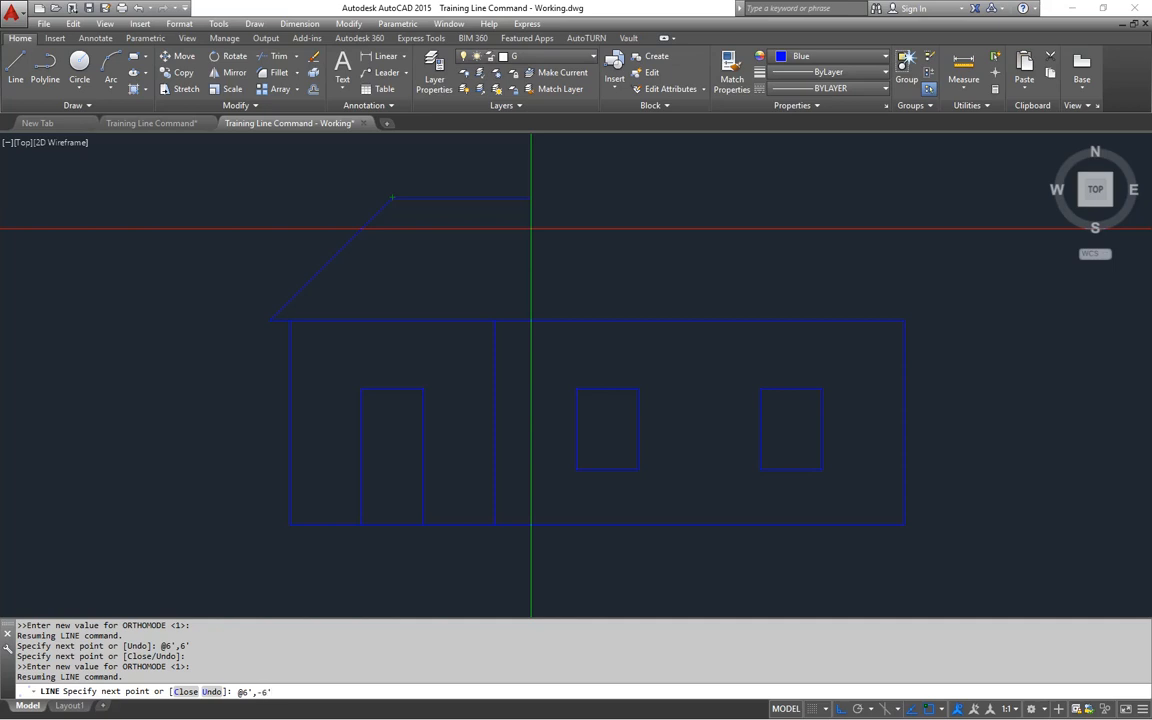
key(Return)
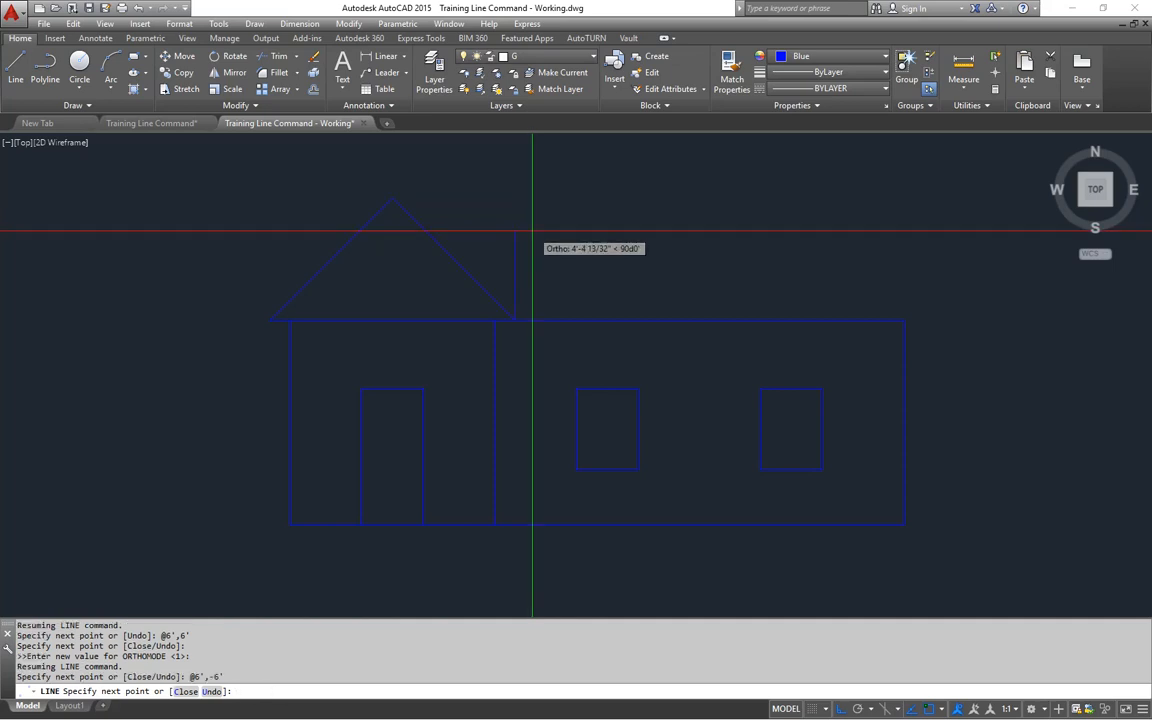
key(Return)
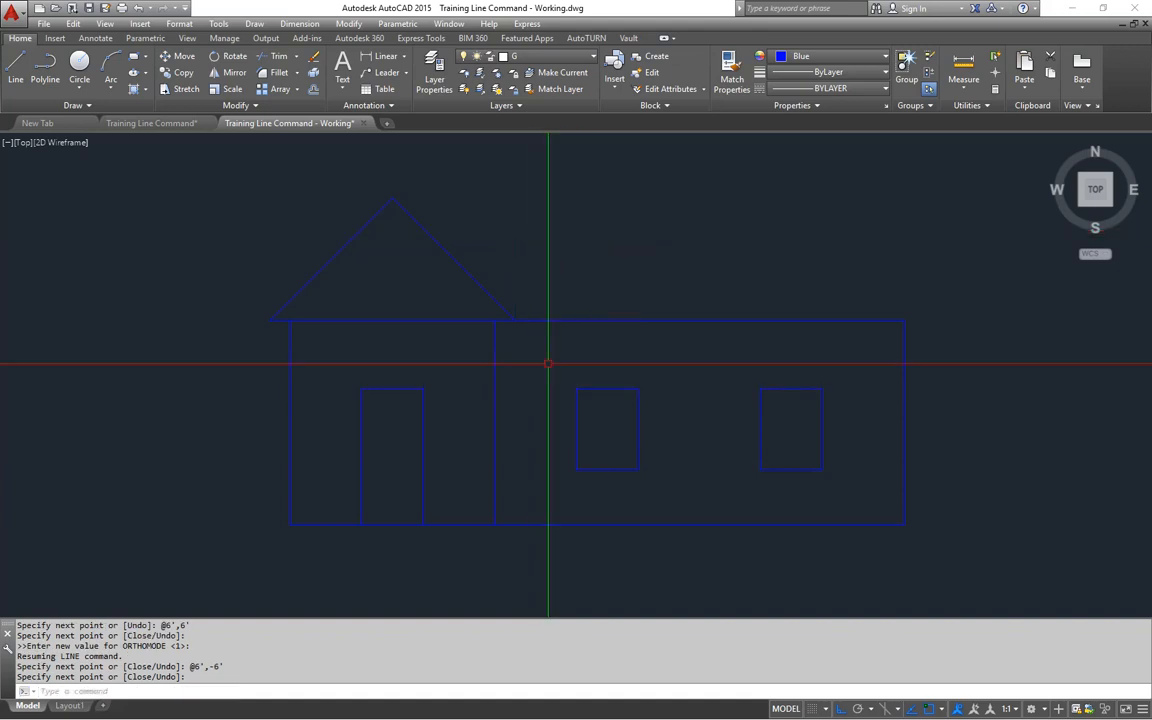
middle_drag(570, 357, 513, 367)
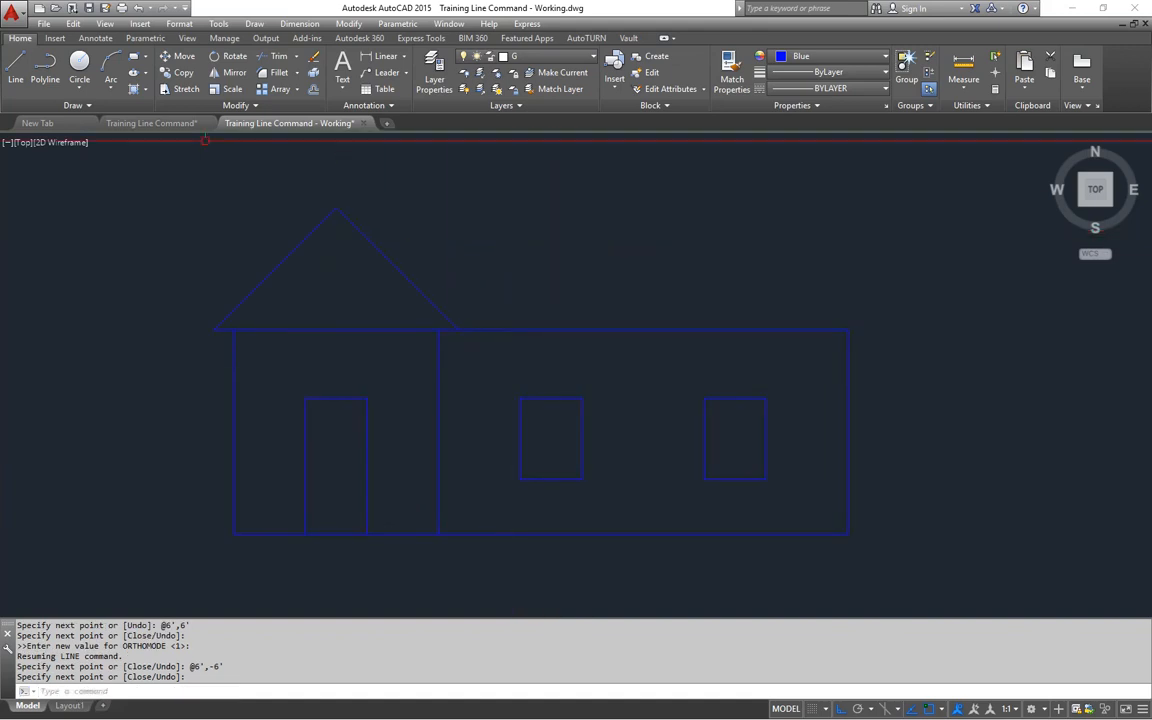
Check the main roof in the reference drawing, then draw a 12" overhang rightward from the wall's upper-right corner in the working drawing
click(183, 124)
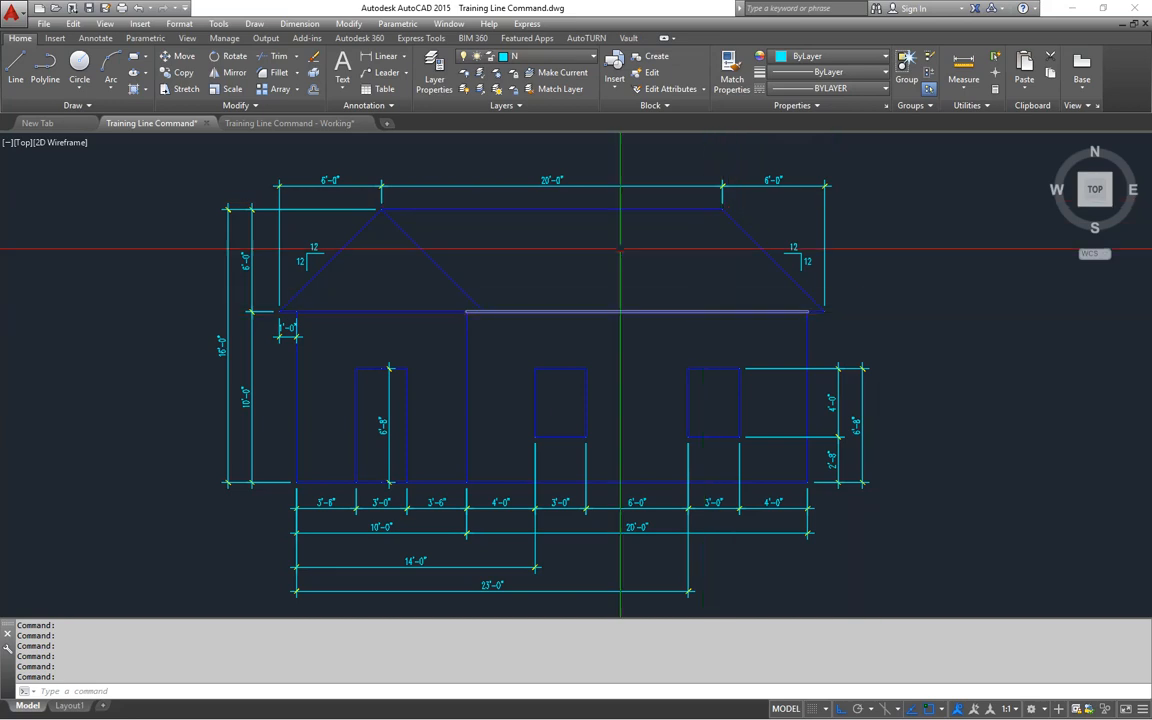
click(272, 123)
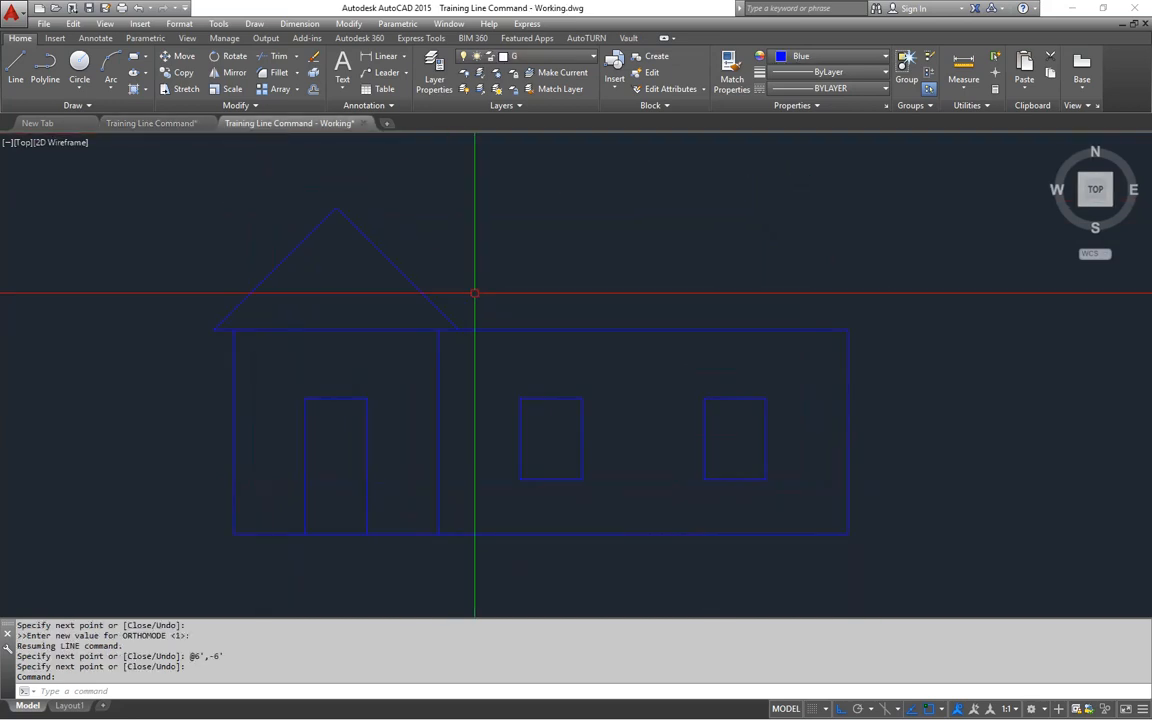
text(L)
key(Return)
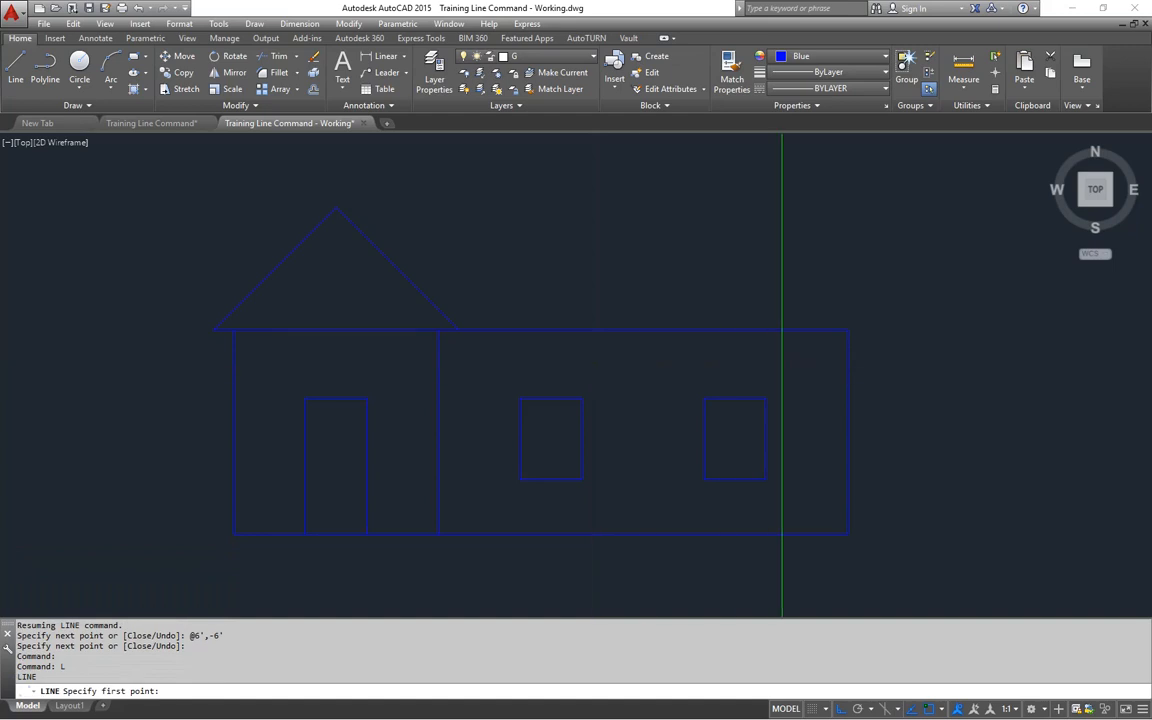
click(832, 331)
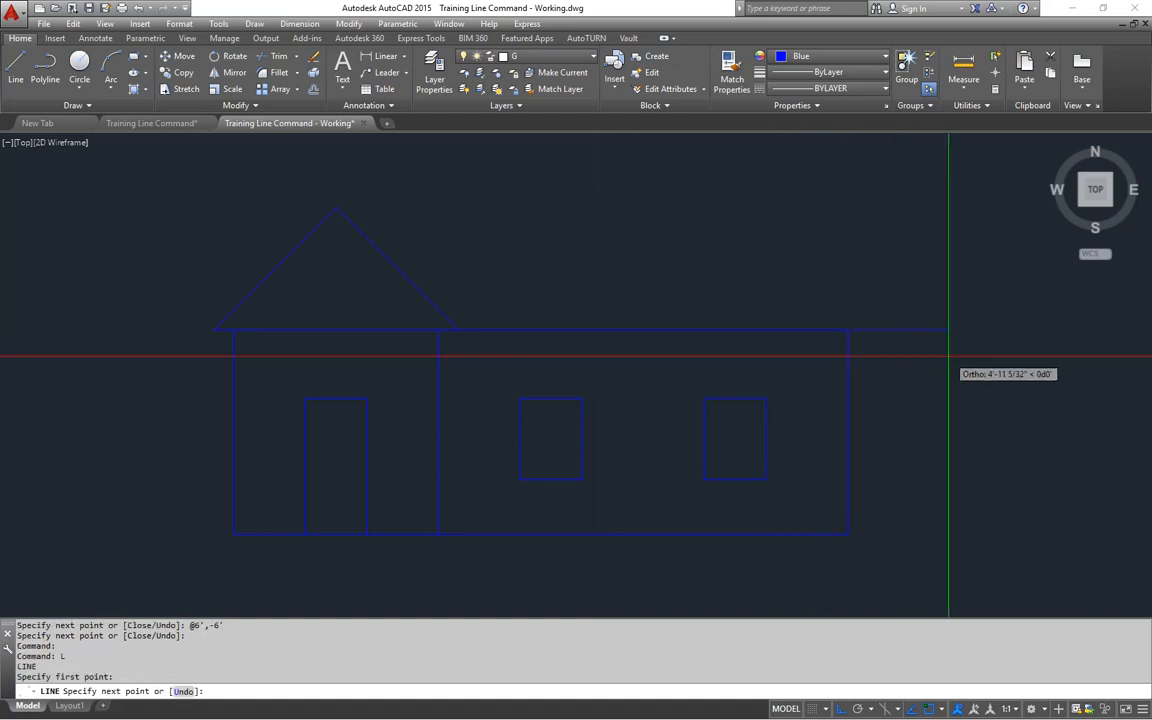
text(12)
key(Return)
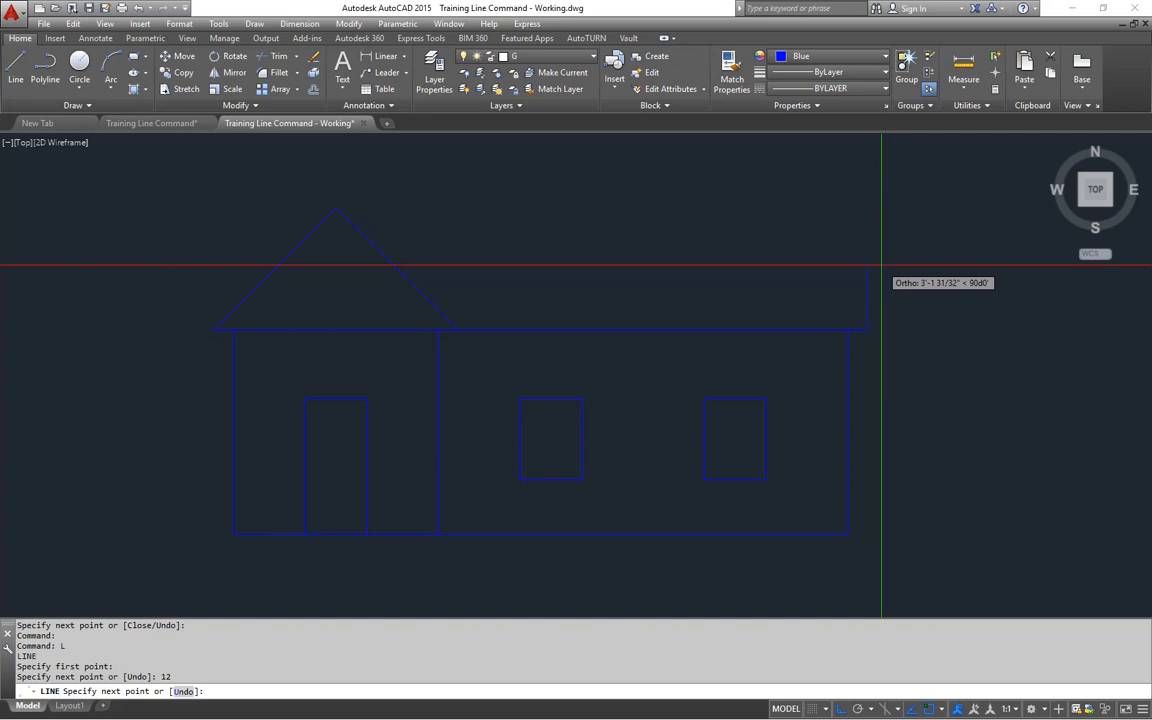
Draw the roof's right slope with @-6',6', continue the ridge horizontally to the gable peak, and end the line
text(@-6',6)
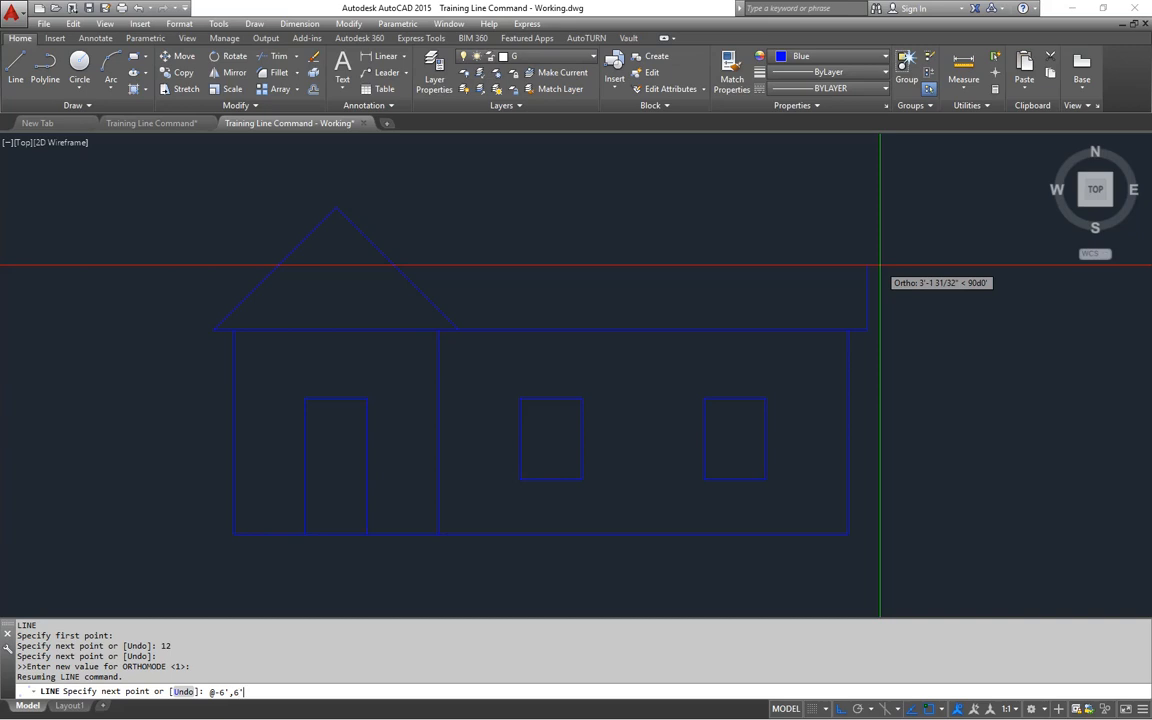
key(Return)
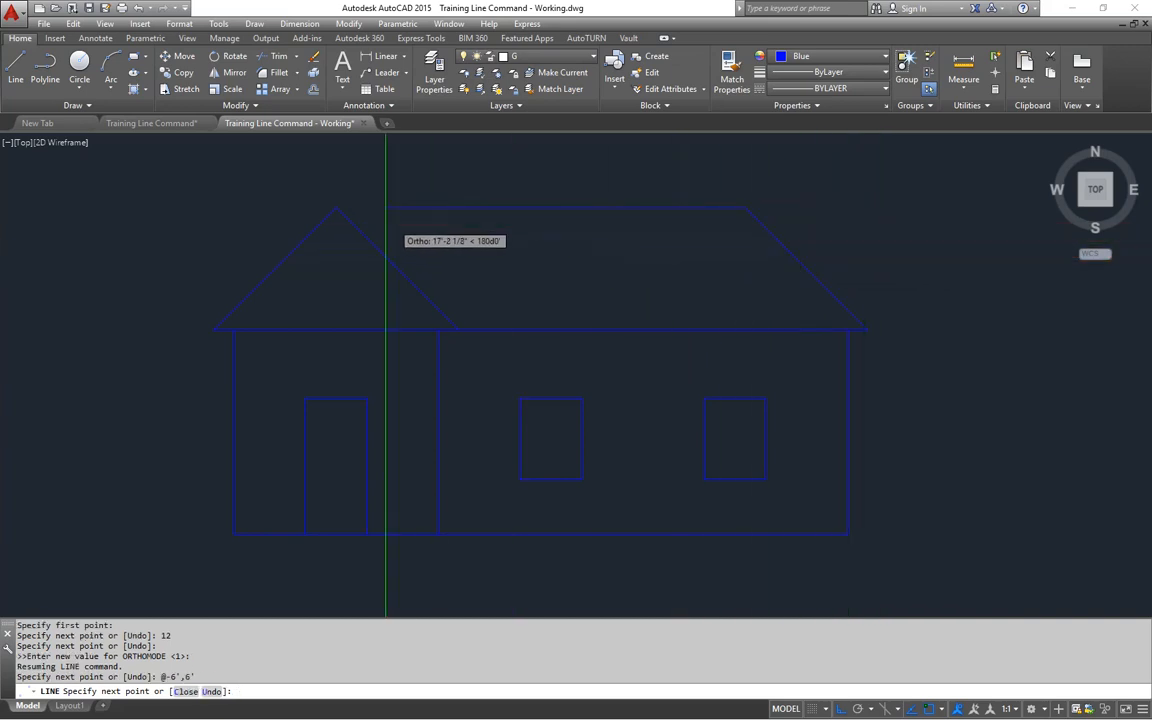
click(349, 218)
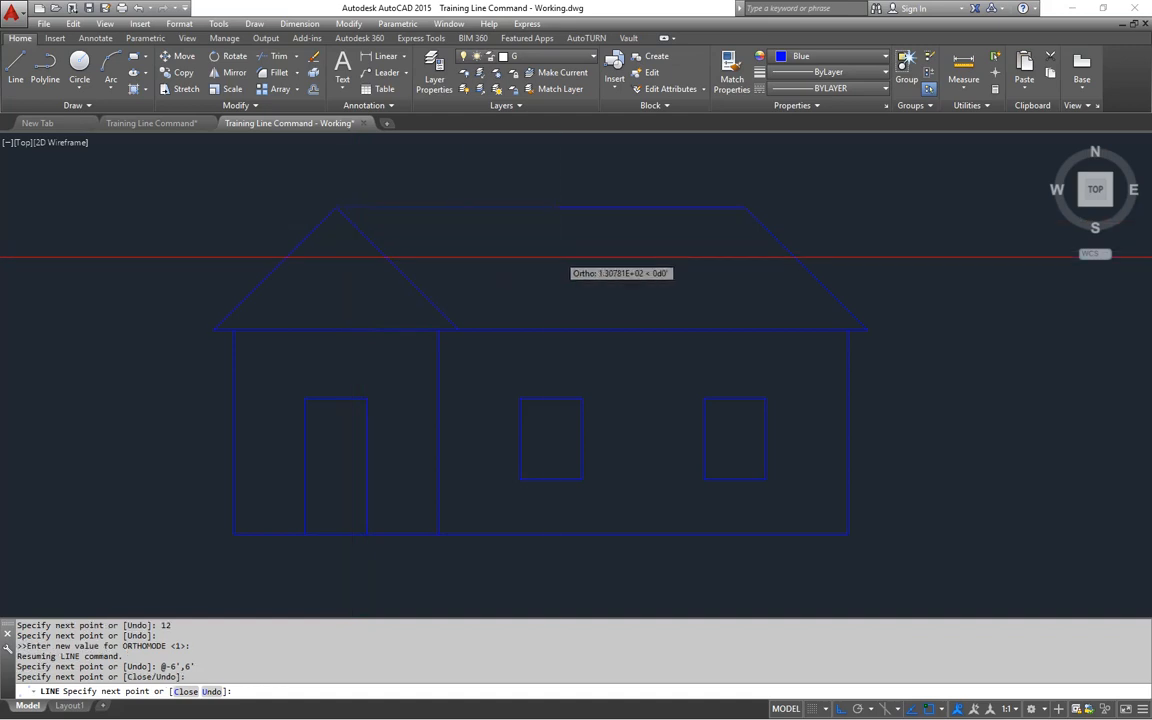
key(Return)
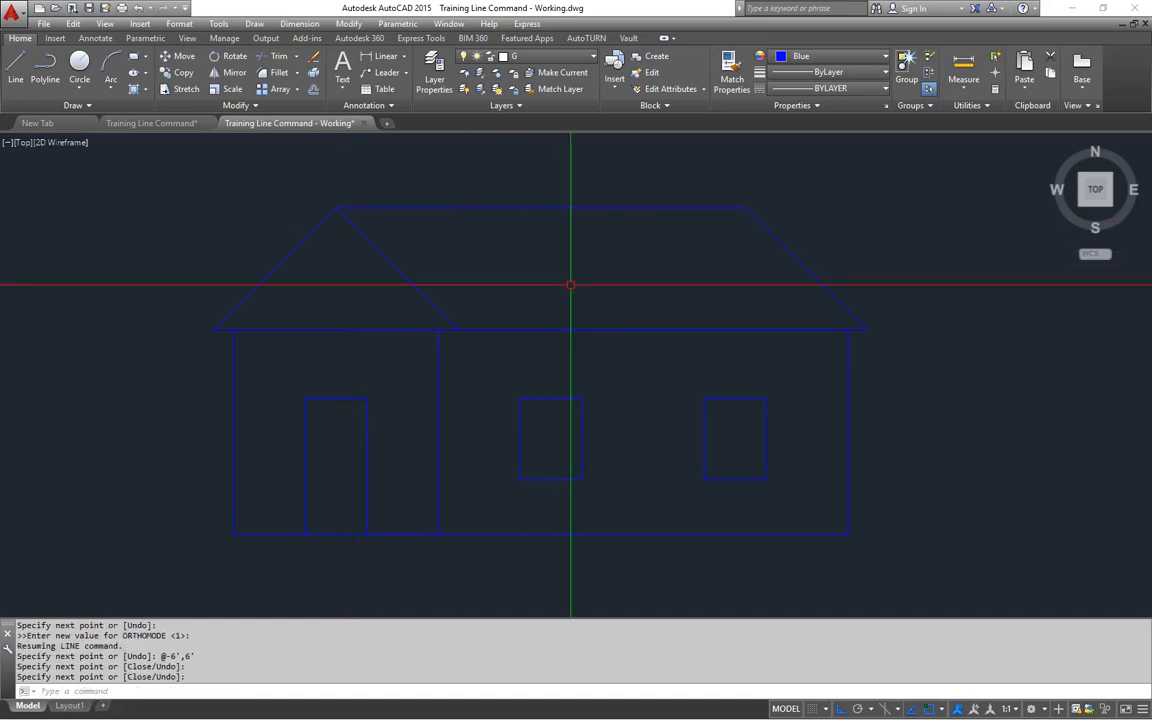
Review the finished house elevation and compare it with the dimensioned reference drawing
middle_drag(573, 276, 578, 280)
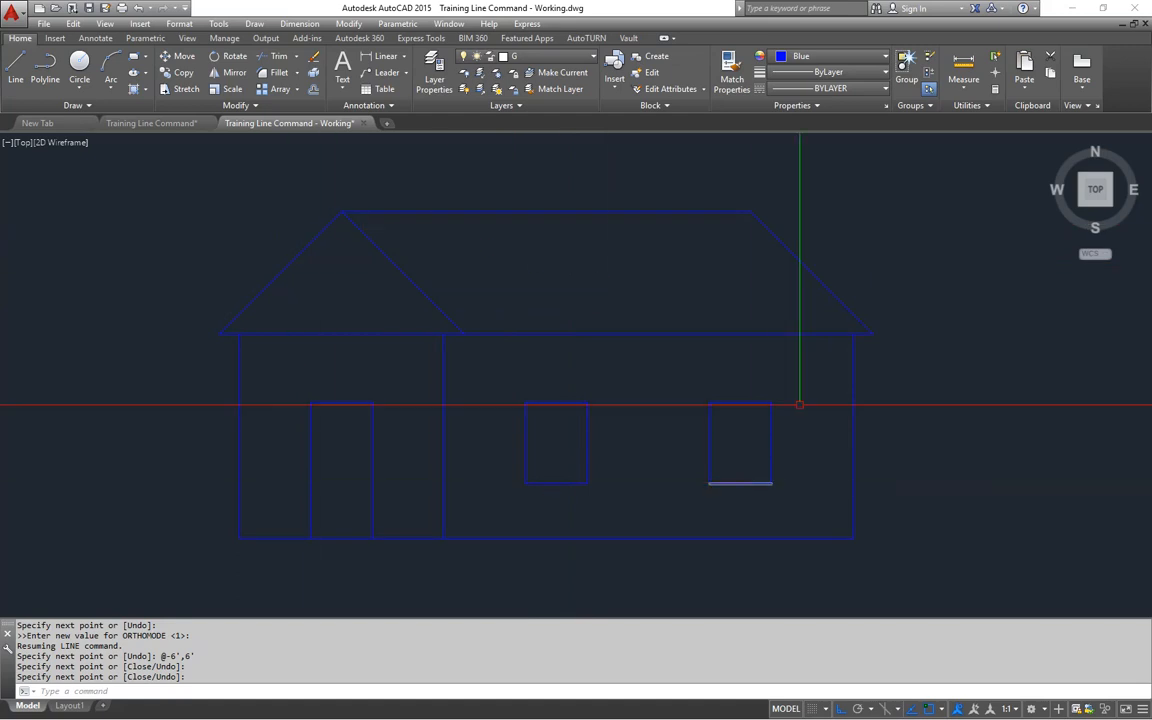
middle_drag(452, 270, 456, 274)
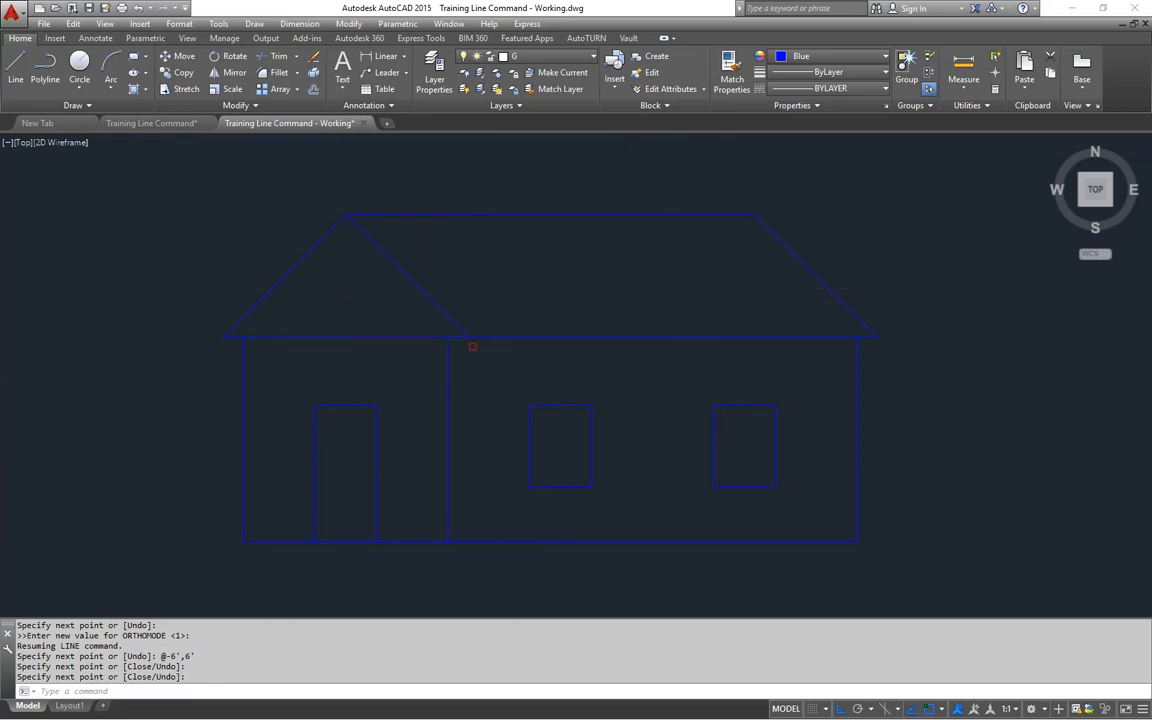
middle_drag(544, 320, 536, 317)
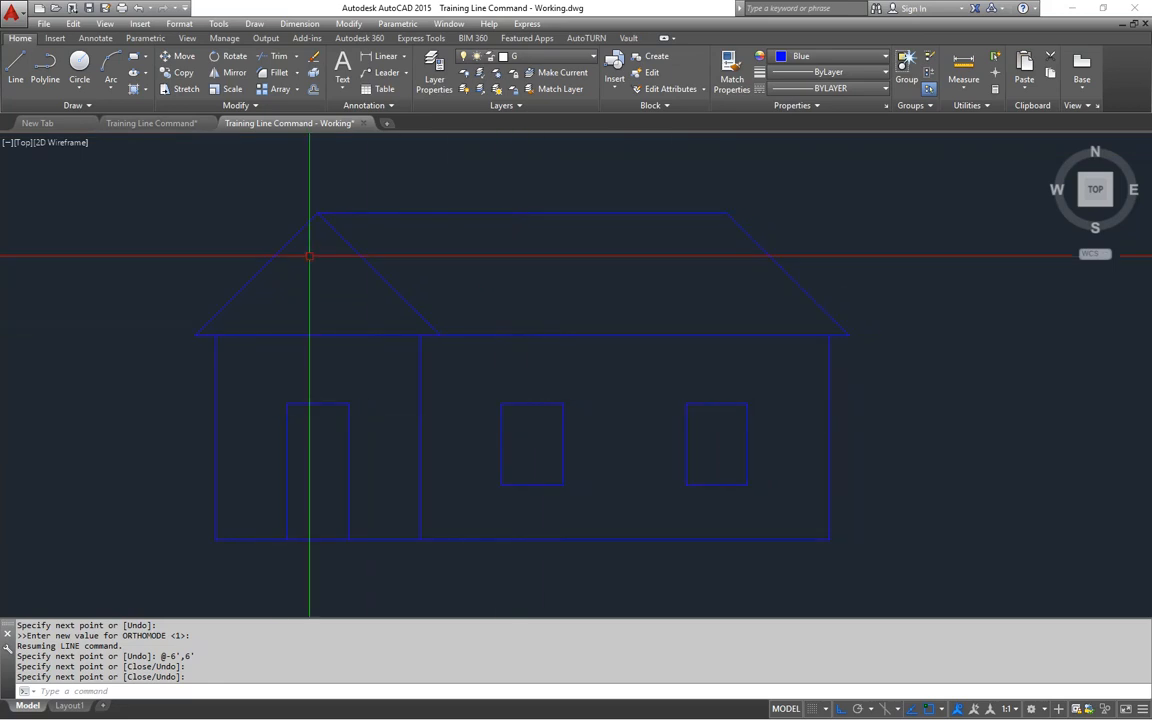
click(151, 123)
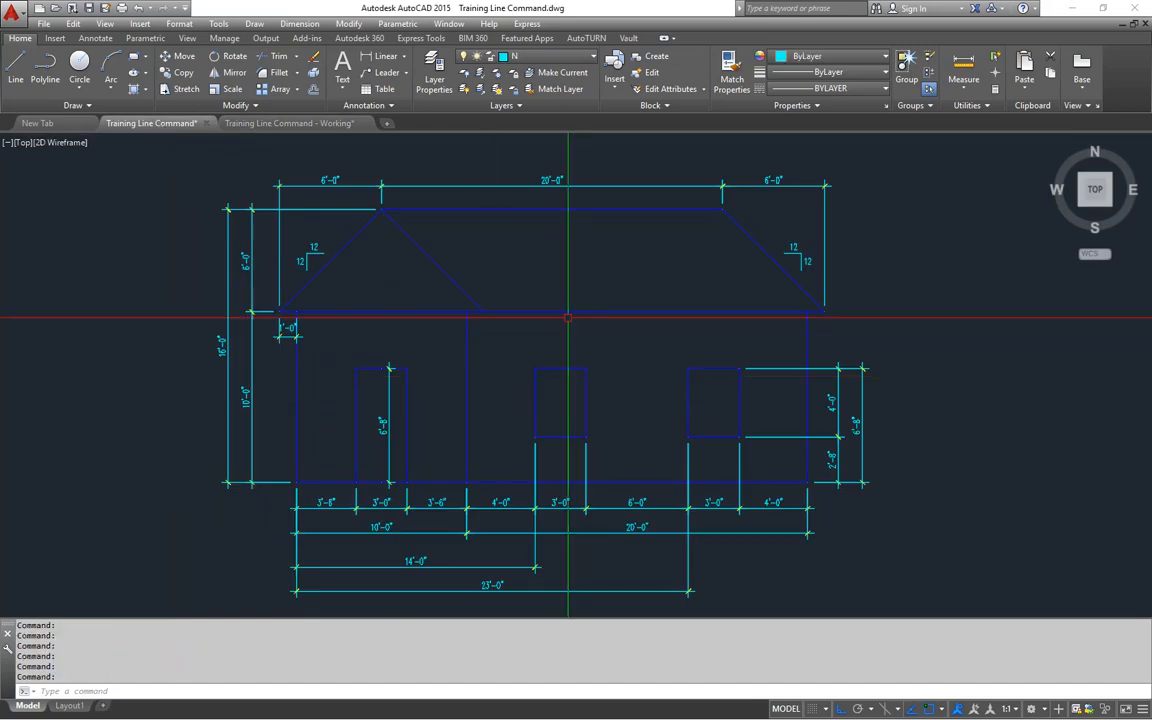